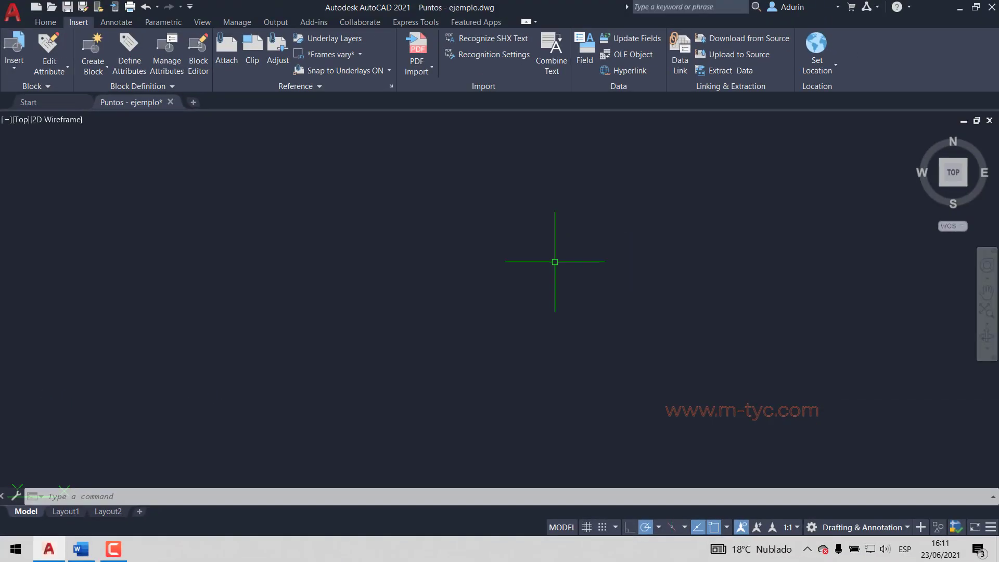
Step: Zoom extents so the total station, north arrow and car all fit in view
{"action": "middle_click", "coordinate": [479, 289]}
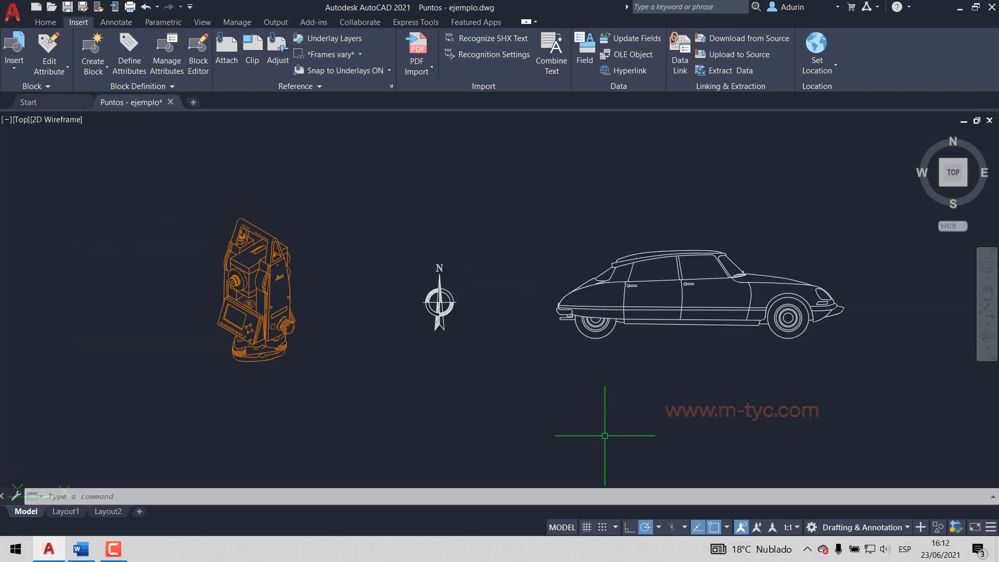
Step: On Layout1, draw a tall MVIEW viewport across the left half of the sheet
{"action": "left_click", "coordinate": [66, 511]}
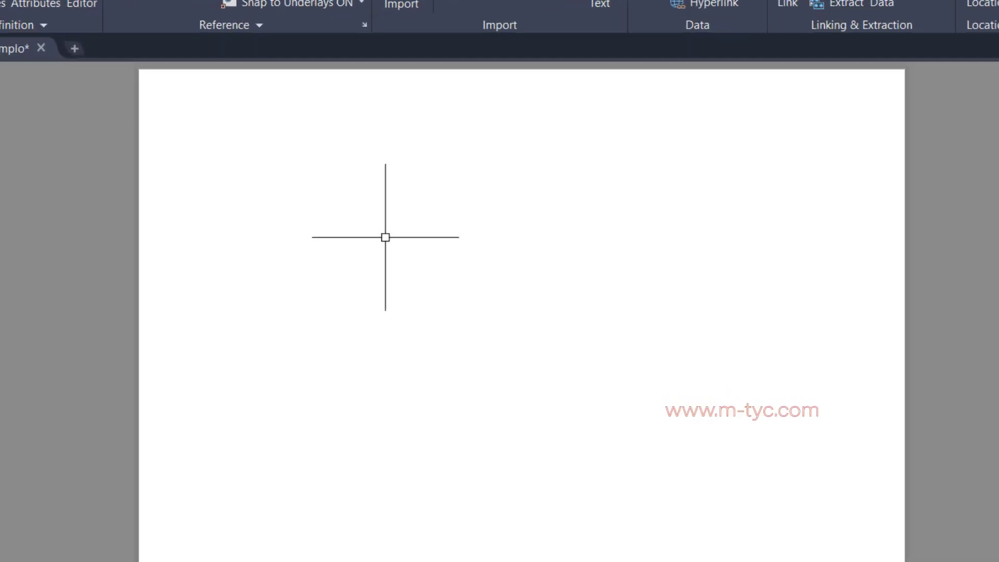
{"action": "type", "text": "mvi"}
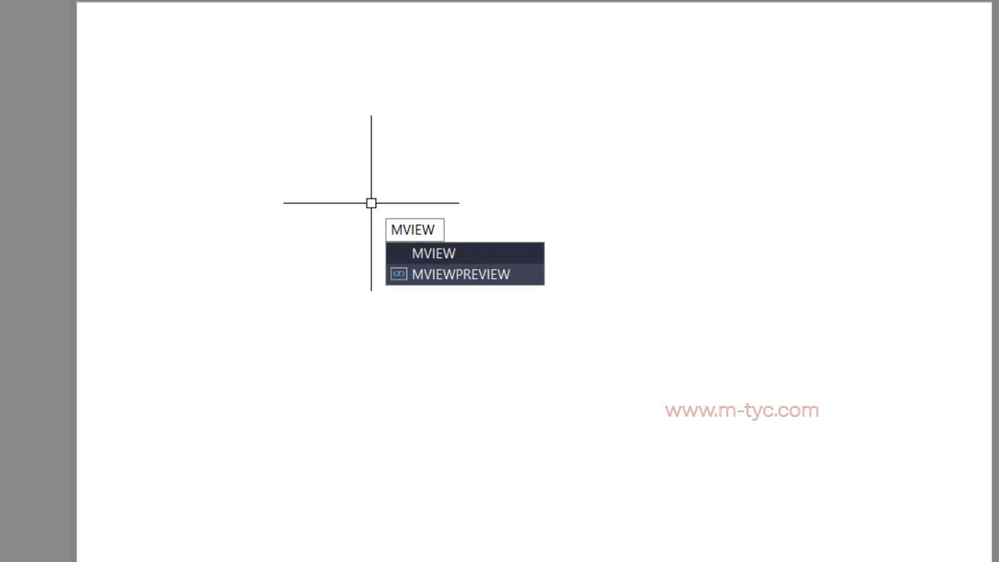
{"action": "key", "text": "Return"}
{"action": "left_click", "coordinate": [171, 44]}
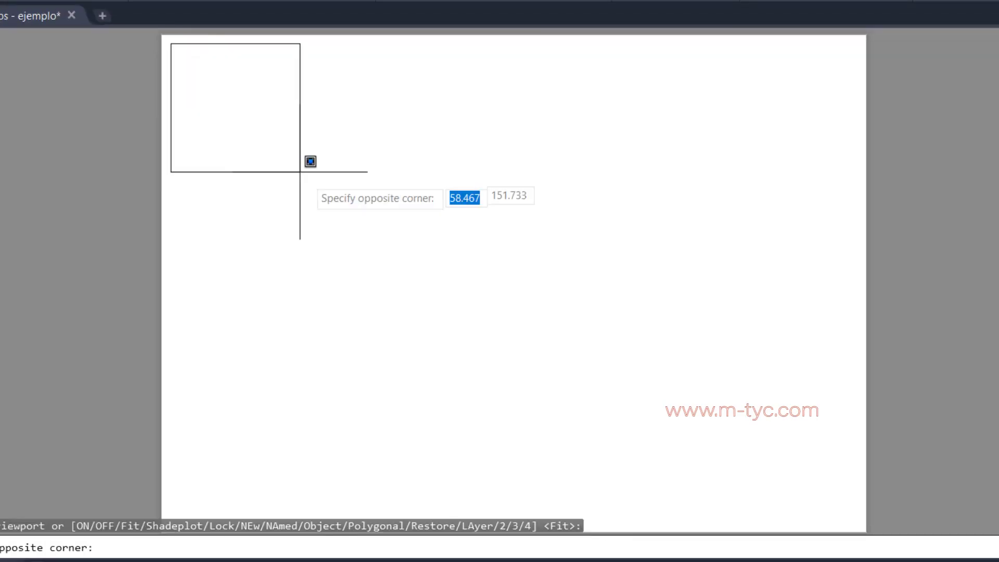
{"action": "left_click", "coordinate": [530, 517]}
{"action": "left_click", "coordinate": [529, 516]}
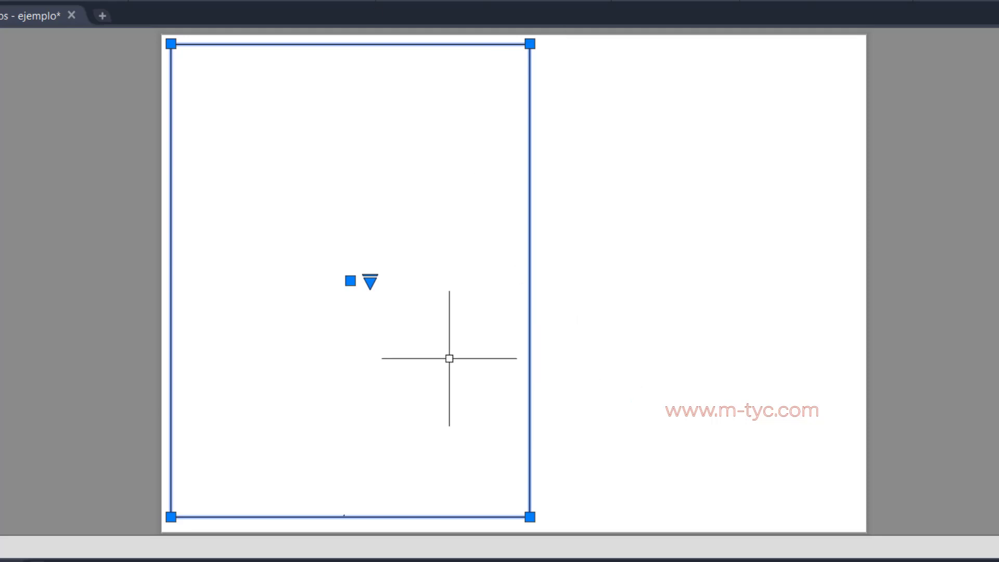
{"action": "scroll", "coordinate": [445, 356], "scroll_direction": "up", "scroll_amount": 4}
{"action": "scroll", "coordinate": [439, 354], "scroll_direction": "down", "scroll_amount": 2}
{"action": "scroll", "coordinate": [437, 353], "scroll_direction": "down", "scroll_amount": 4}
{"action": "scroll", "coordinate": [435, 353], "scroll_direction": "up", "scroll_amount": 2}
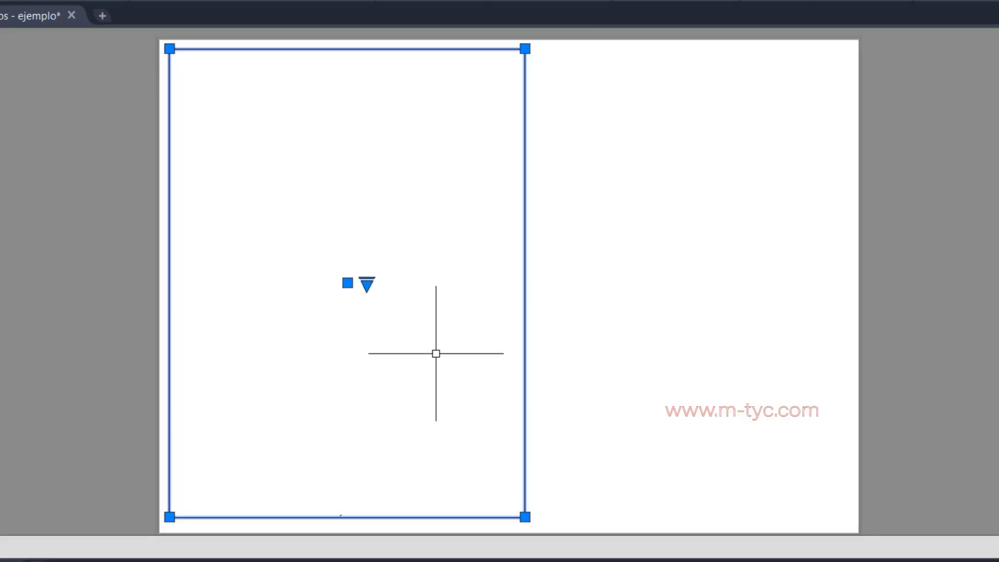
Step: Zoom and pan inside the viewport to frame the orange surveying instrument
{"action": "double_click", "coordinate": [454, 274]}
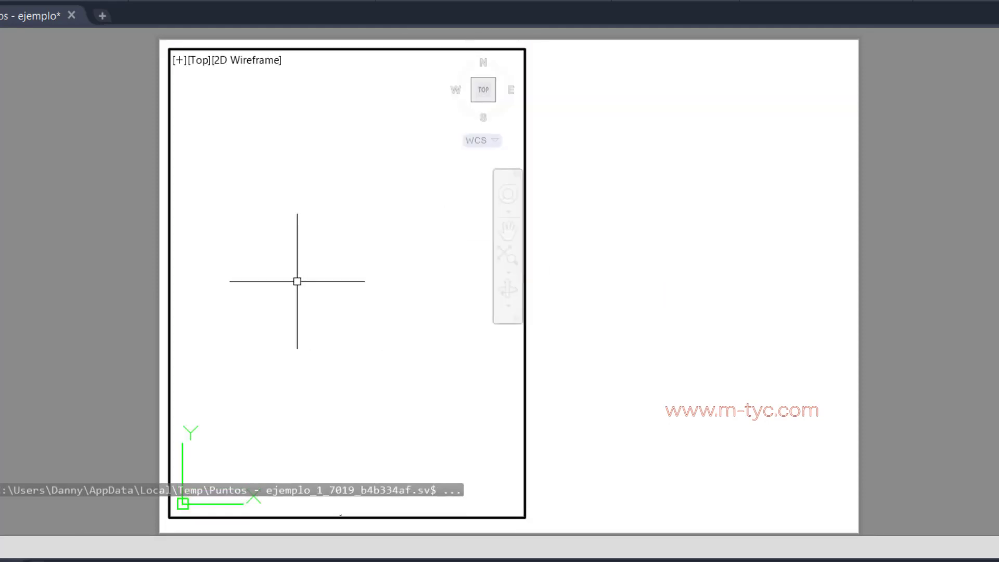
{"action": "middle_click", "coordinate": [201, 239]}
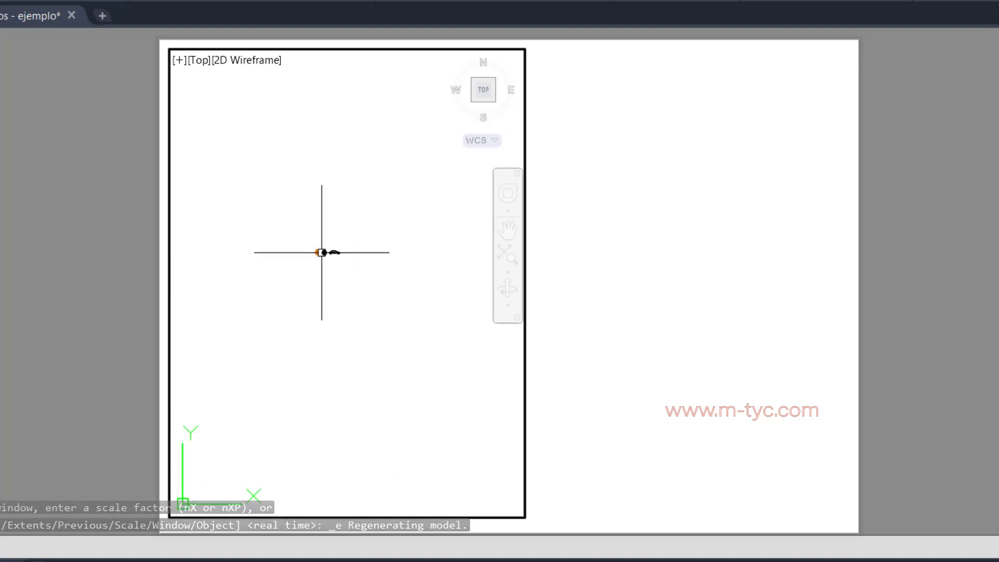
{"action": "middle_click_drag", "start_coordinate": [323, 252], "coordinate": [429, 271]}
{"action": "scroll", "coordinate": [430, 271], "scroll_direction": "down", "scroll_amount": 3}
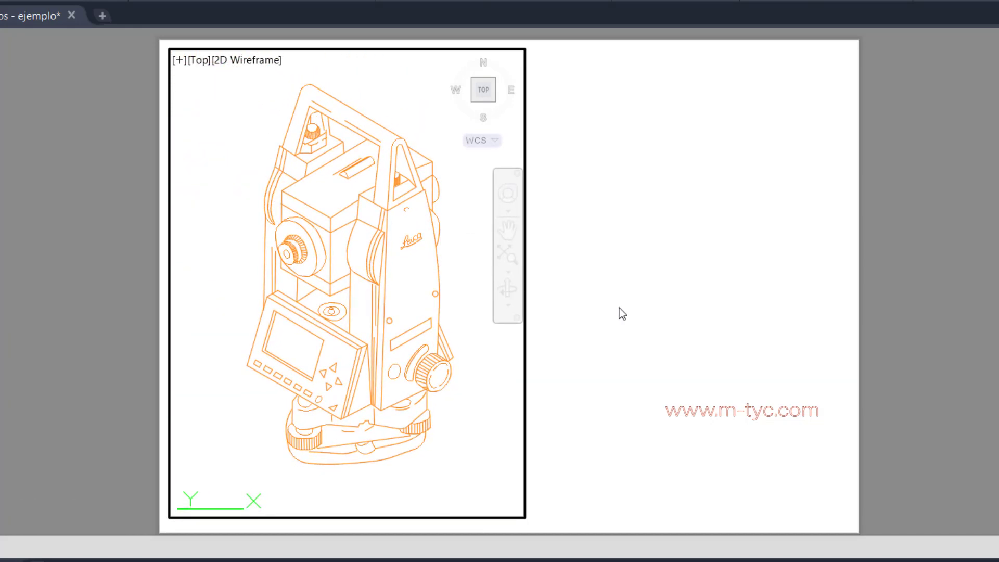
{"action": "double_click", "coordinate": [580, 311]}
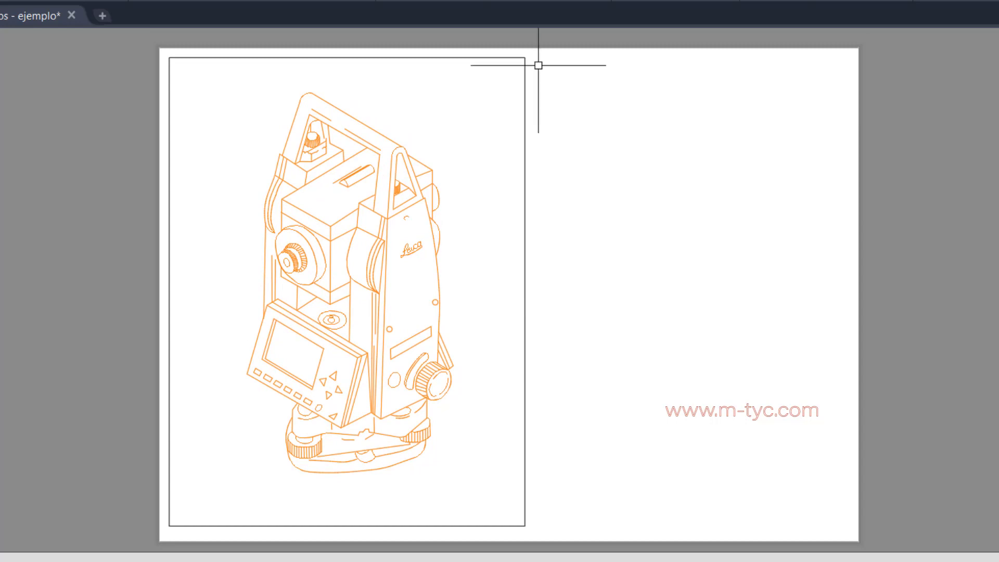
Step: Drag the viewport's top-right corner grip left to fit it around the instrument
{"action": "left_click", "coordinate": [524, 327]}
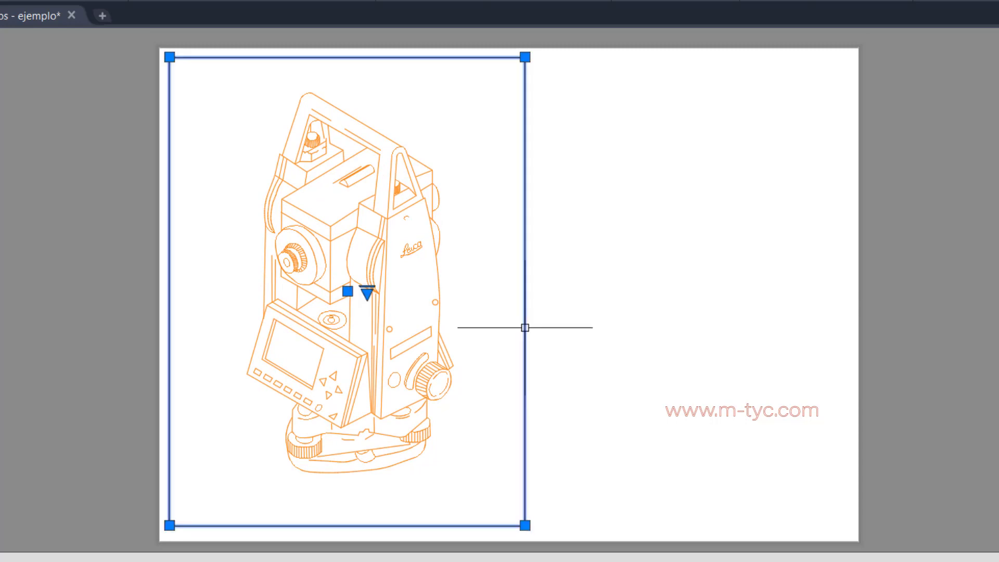
{"action": "left_click", "coordinate": [524, 57]}
{"action": "left_click", "coordinate": [437, 57]}
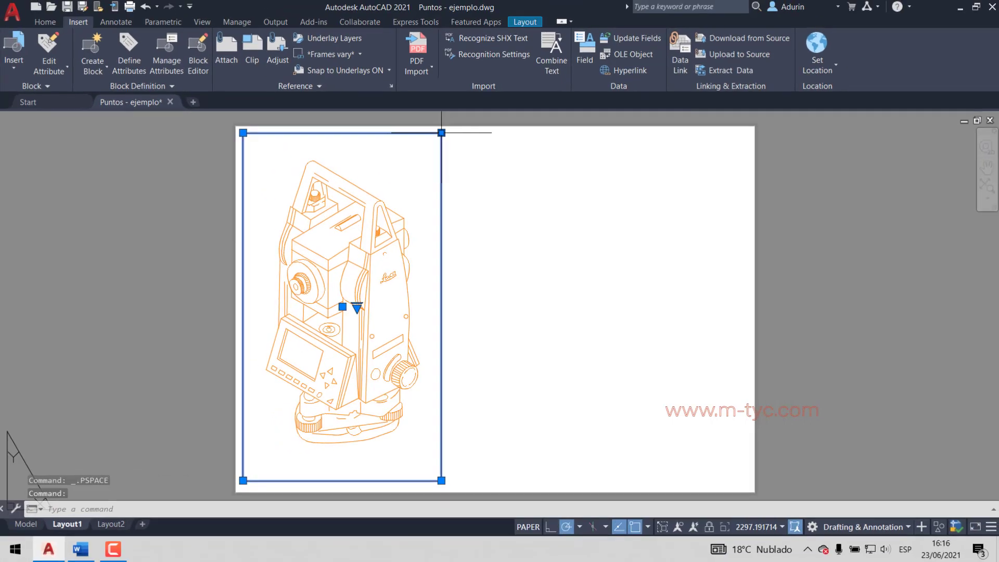
{"action": "left_click", "coordinate": [502, 271]}
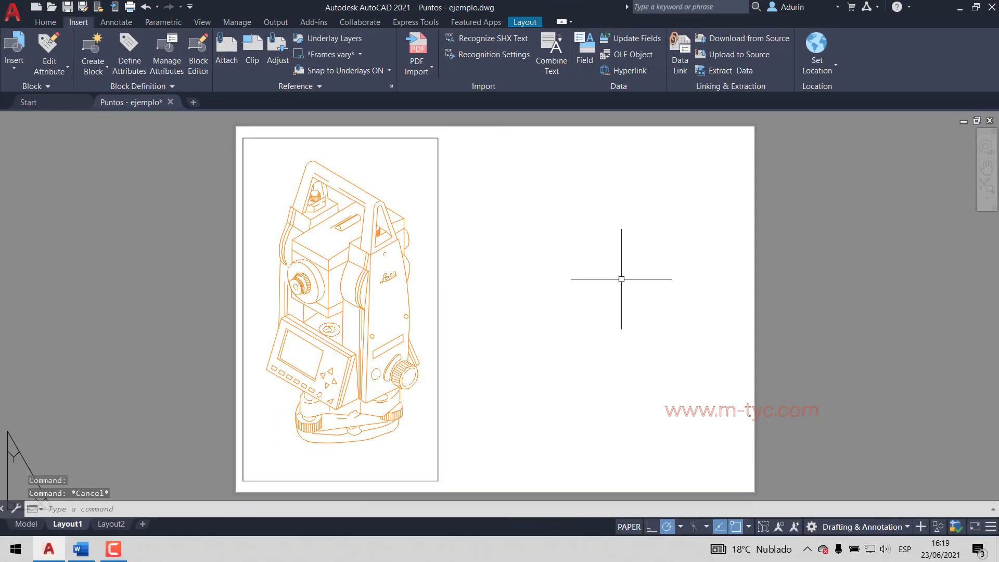
Step: Draw a stepped L-shaped polygonal viewport at the sheet's upper right showing the car
{"action": "left_click", "coordinate": [534, 24]}
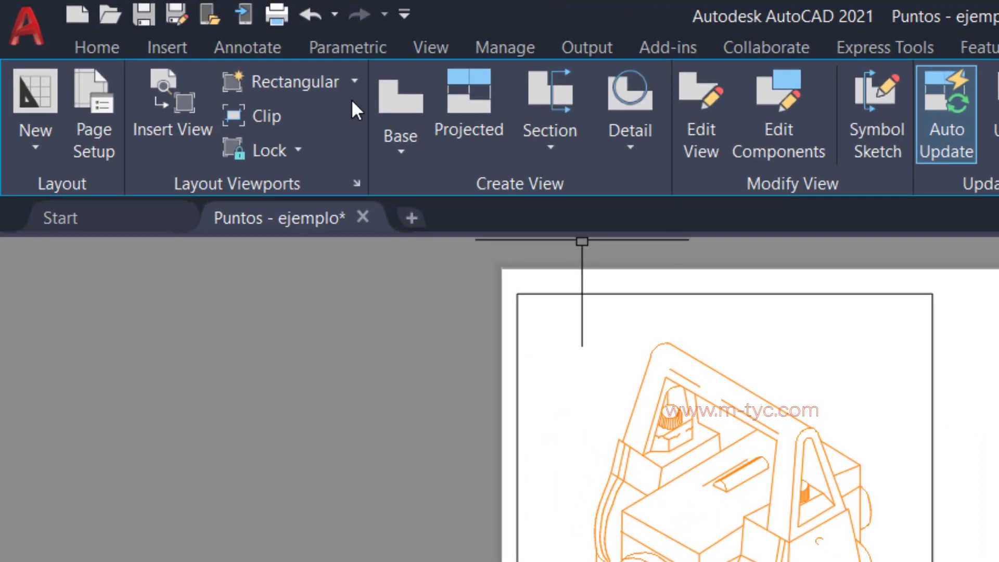
{"action": "left_click", "coordinate": [354, 80]}
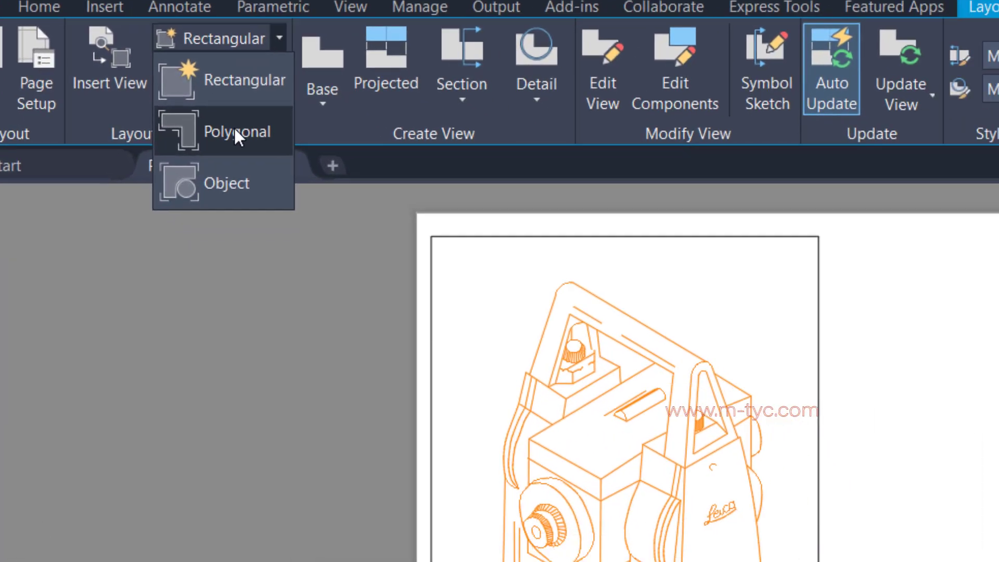
{"action": "left_click", "coordinate": [234, 128]}
{"action": "left_click", "coordinate": [869, 35]}
{"action": "left_click", "coordinate": [869, 163]}
{"action": "left_click", "coordinate": [615, 163]}
{"action": "left_click", "coordinate": [615, 232]}
{"action": "left_click", "coordinate": [448, 232]}
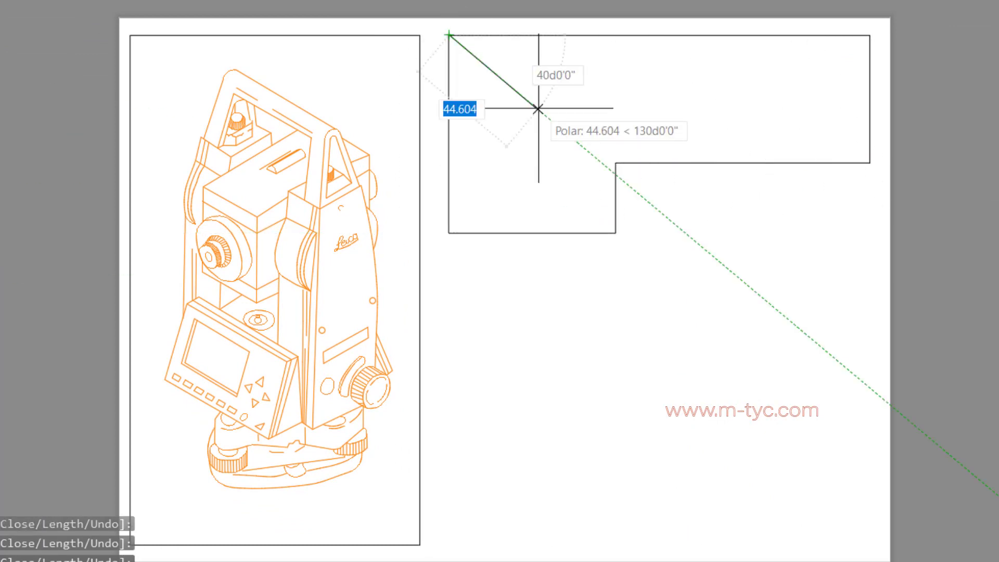
{"action": "key", "text": "Return"}
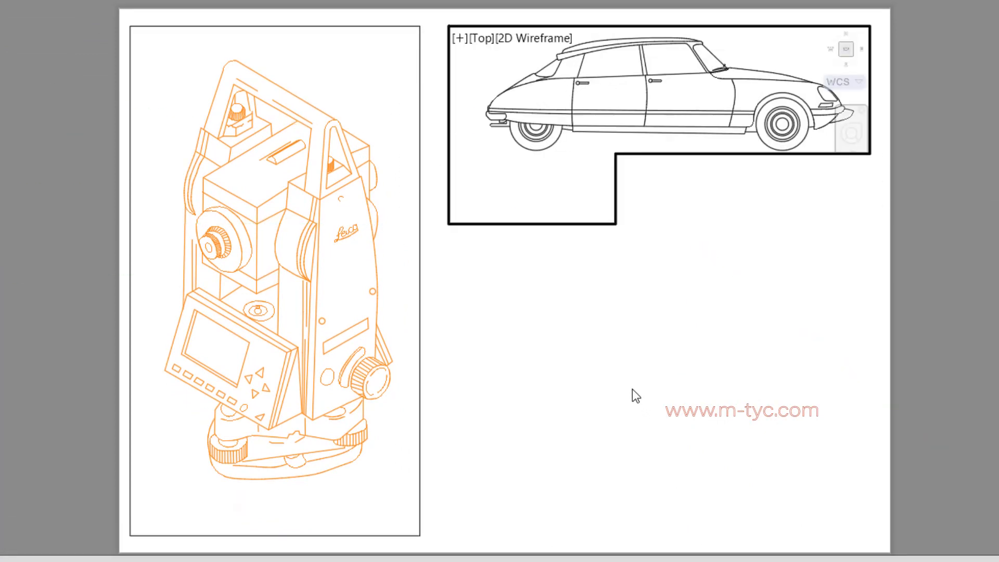
{"action": "double_click", "coordinate": [636, 396]}
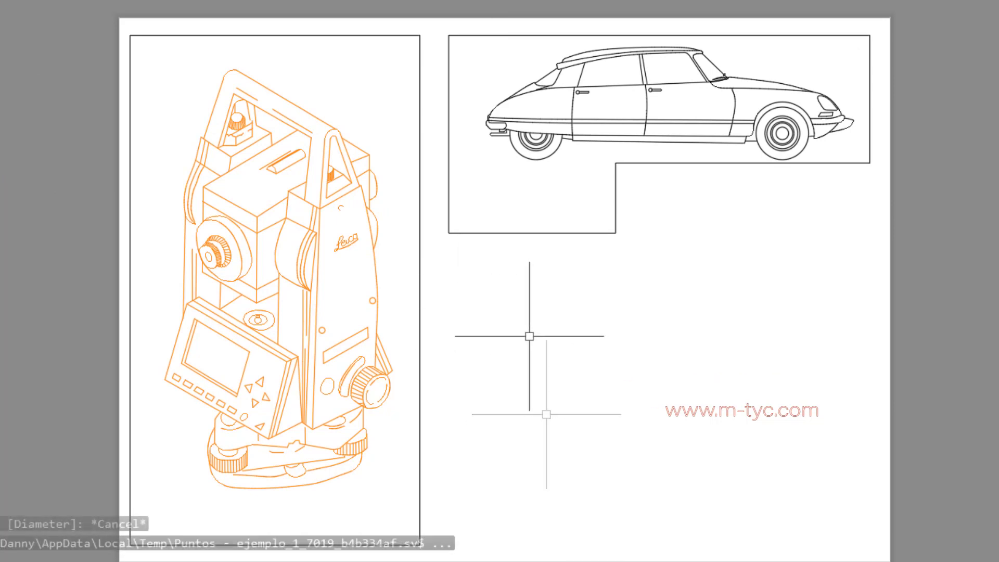
Step: Draw an ellipse below the car viewport with the ELLIPSE command
{"action": "type", "text": "eli"}
{"action": "key", "text": "Return"}
{"action": "left_click", "coordinate": [498, 391]}
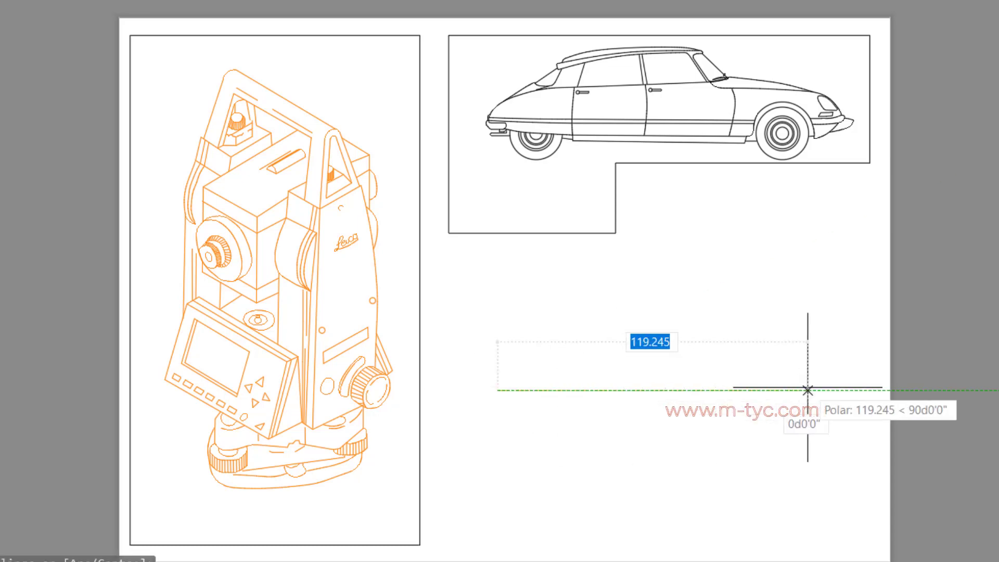
{"action": "left_click", "coordinate": [825, 390]}
{"action": "left_click", "coordinate": [698, 338]}
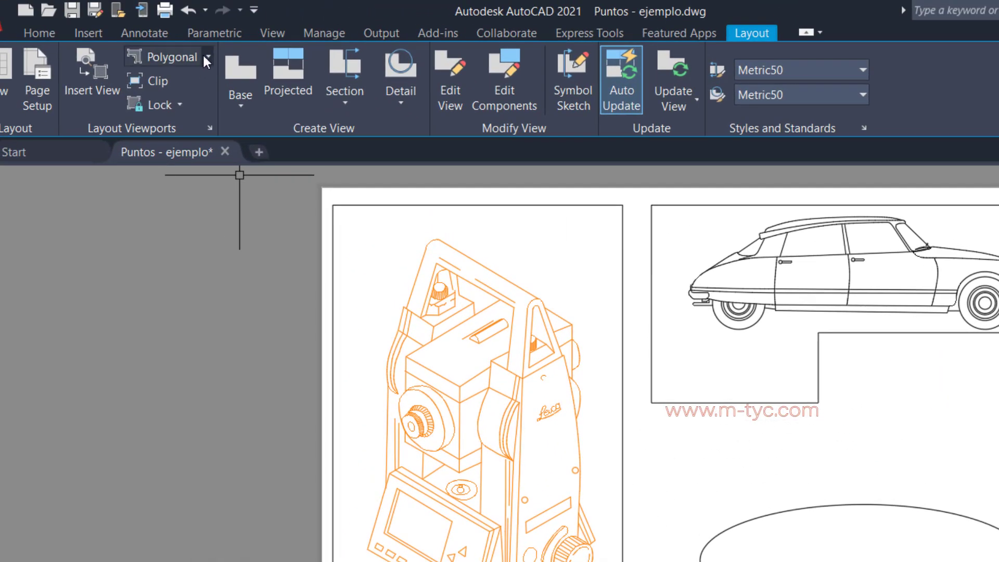
Step: Convert the ellipse into a viewport and centre the north arrow inside it
{"action": "left_click", "coordinate": [207, 56]}
{"action": "left_click", "coordinate": [167, 163]}
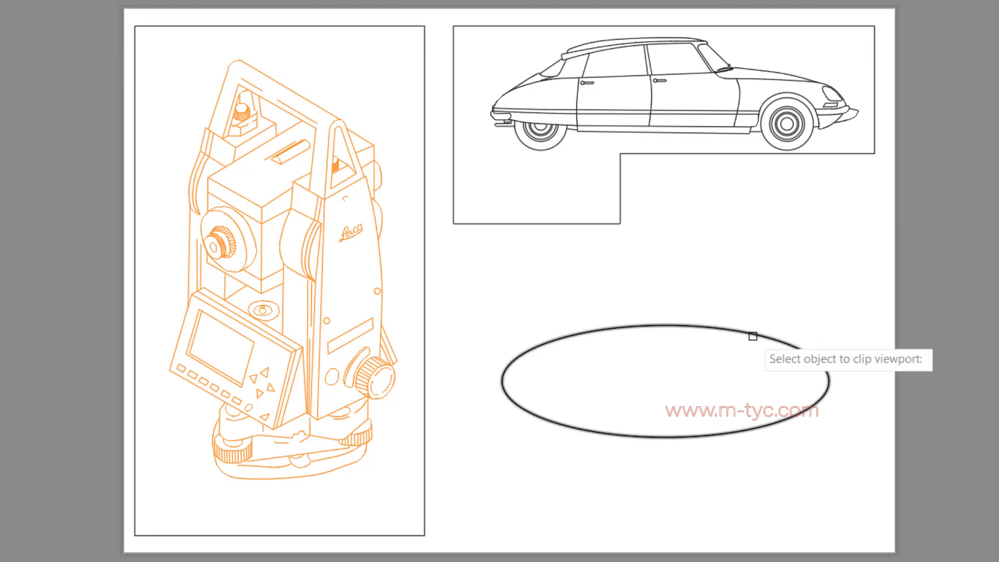
{"action": "left_click", "coordinate": [751, 334]}
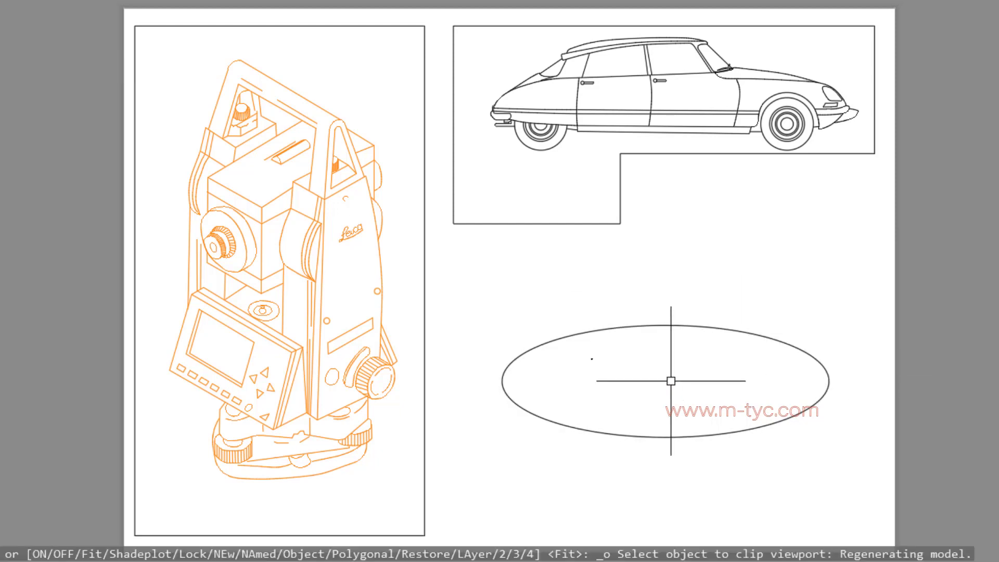
{"action": "double_click", "coordinate": [626, 382]}
{"action": "scroll", "coordinate": [626, 382], "scroll_direction": "down", "scroll_amount": 5}
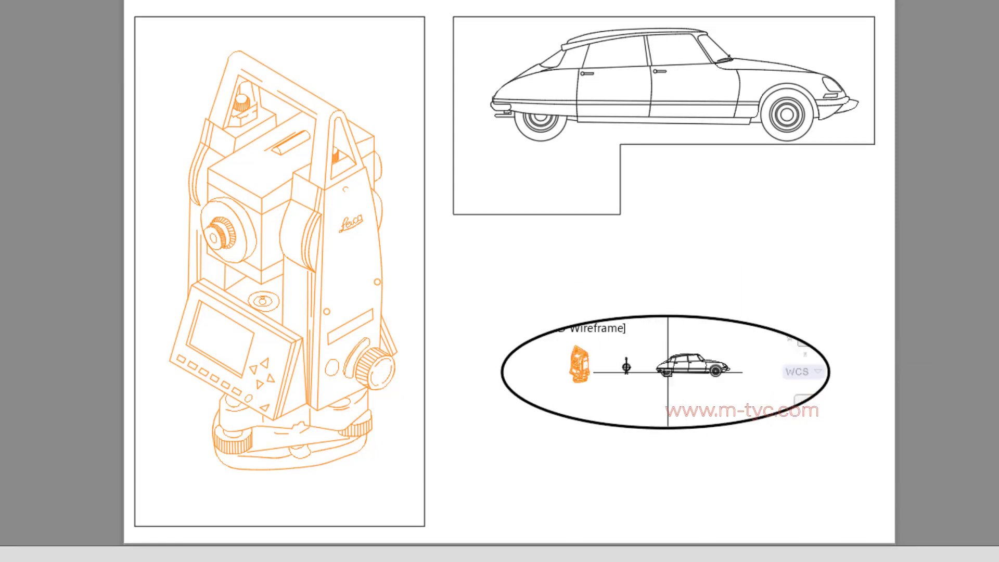
{"action": "scroll", "coordinate": [632, 365], "scroll_direction": "up", "scroll_amount": 8}
{"action": "middle_click_drag", "start_coordinate": [677, 382], "coordinate": [709, 377]}
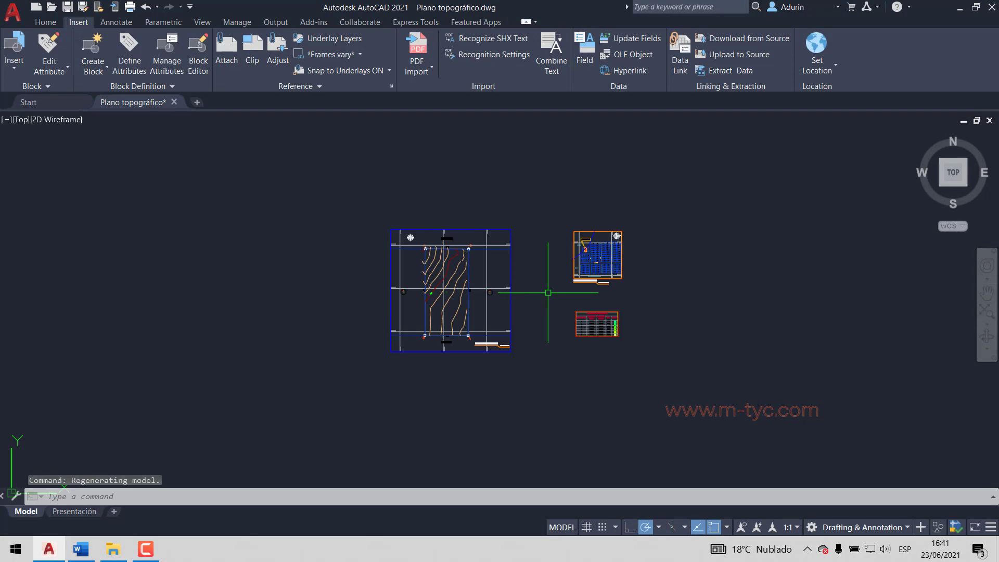
Step: Zoom and pan over the contour plan, points A and B, and the location map
{"action": "scroll", "coordinate": [548, 292], "scroll_direction": "up", "scroll_amount": 2}
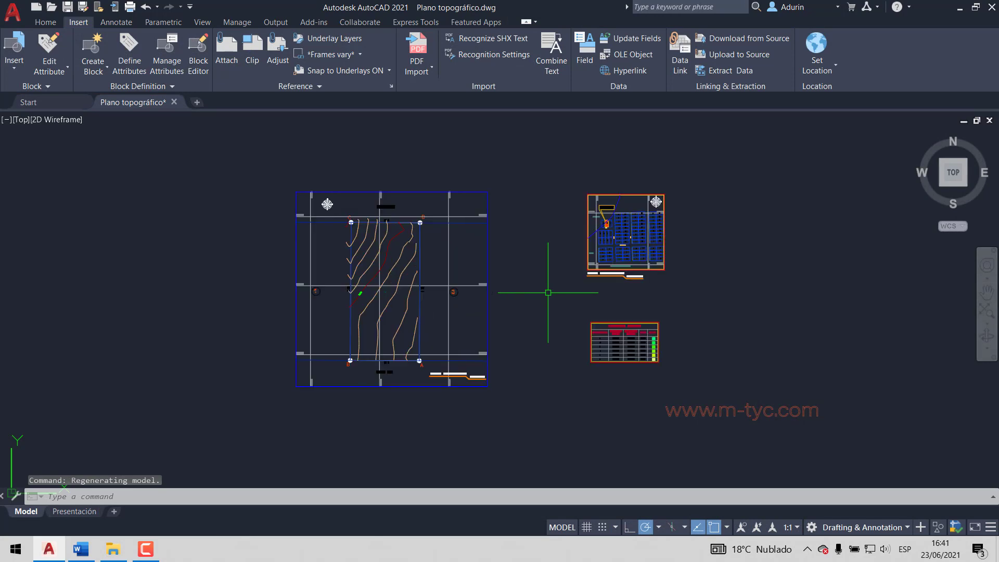
{"action": "scroll", "coordinate": [521, 285], "scroll_direction": "up", "scroll_amount": 3}
{"action": "middle_click_drag", "start_coordinate": [519, 283], "coordinate": [593, 287]}
{"action": "scroll", "coordinate": [386, 250], "scroll_direction": "up", "scroll_amount": 5}
{"action": "scroll", "coordinate": [410, 259], "scroll_direction": "down", "scroll_amount": 2}
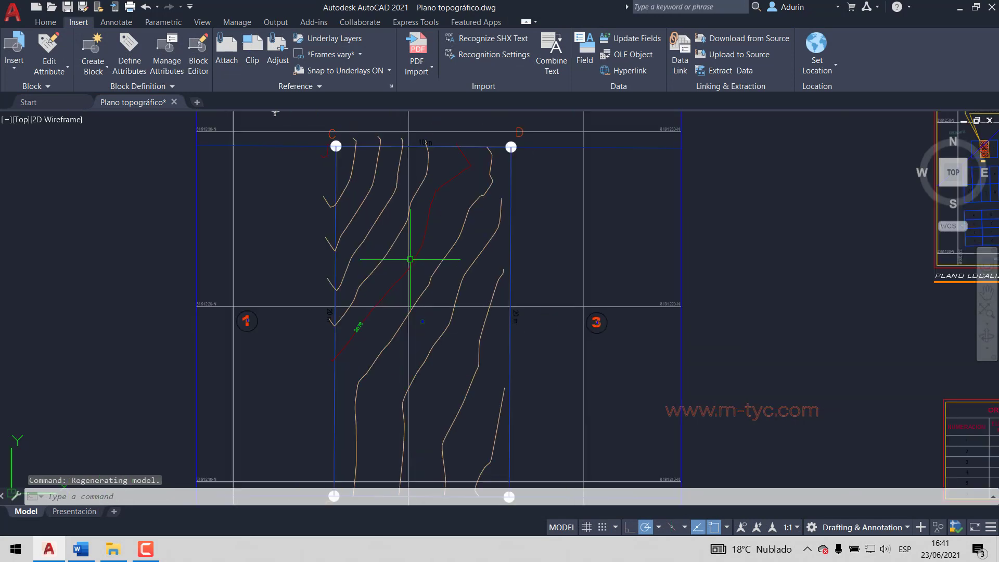
{"action": "scroll", "coordinate": [410, 259], "scroll_direction": "down", "scroll_amount": 2}
{"action": "middle_click_drag", "start_coordinate": [410, 259], "coordinate": [418, 185]}
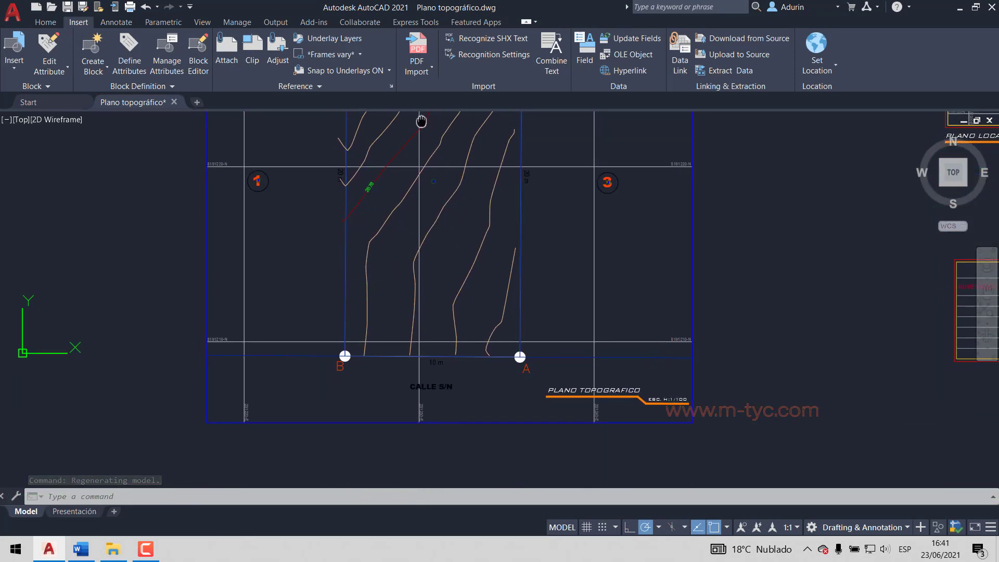
{"action": "scroll", "coordinate": [418, 185], "scroll_direction": "up", "scroll_amount": 2}
{"action": "scroll", "coordinate": [417, 186], "scroll_direction": "down", "scroll_amount": 3}
{"action": "scroll", "coordinate": [531, 305], "scroll_direction": "up", "scroll_amount": 4}
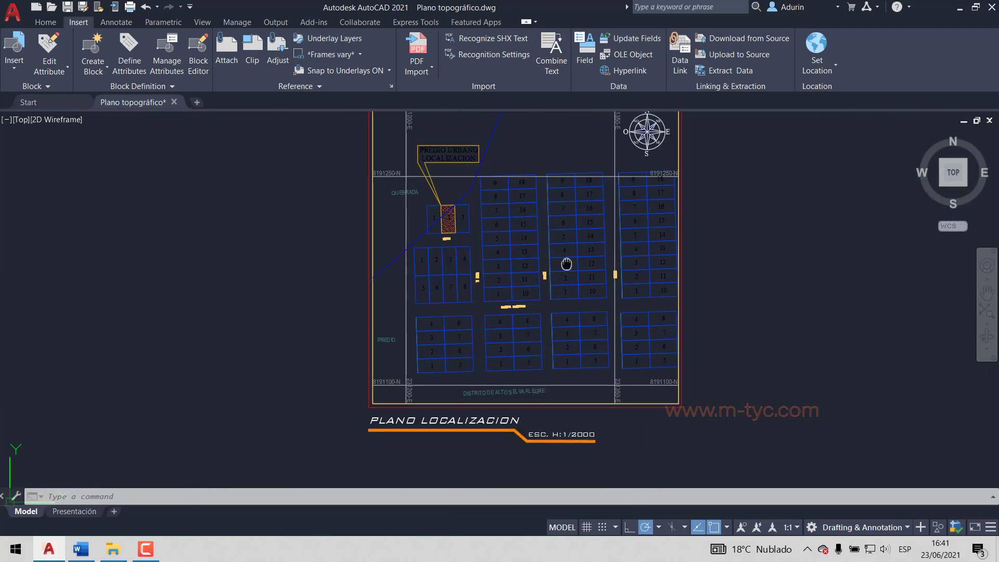
{"action": "middle_click_drag", "start_coordinate": [567, 265], "coordinate": [562, 295]}
{"action": "scroll", "coordinate": [494, 343], "scroll_direction": "down", "scroll_amount": 3}
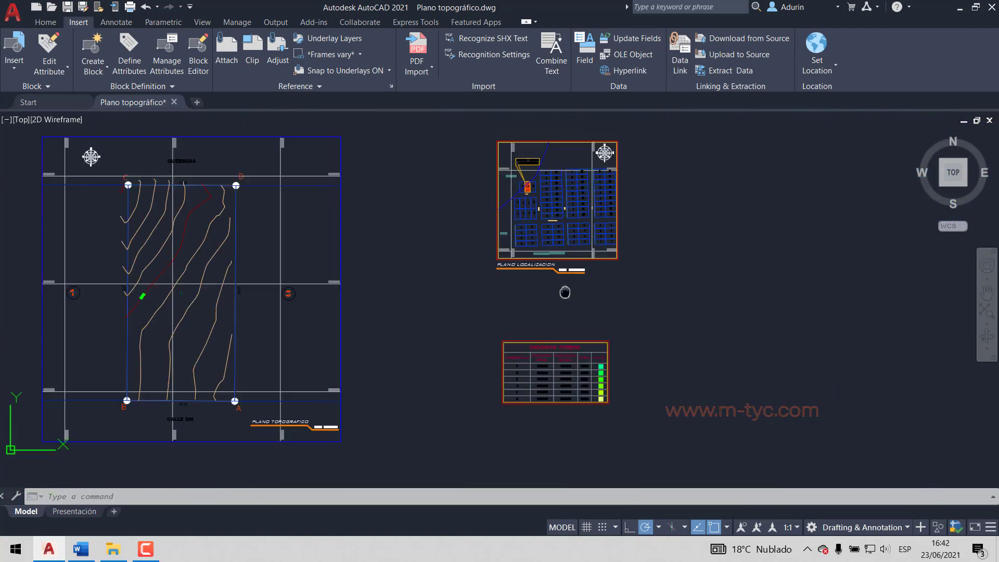
{"action": "scroll", "coordinate": [553, 300], "scroll_direction": "up", "scroll_amount": 5}
{"action": "scroll", "coordinate": [662, 348], "scroll_direction": "down", "scroll_amount": 3}
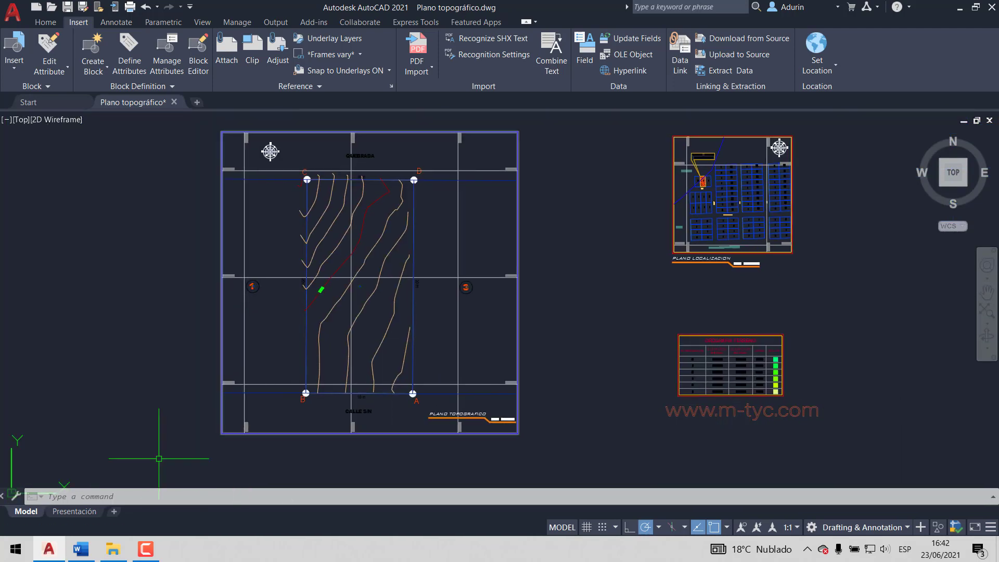
{"action": "mouse_move", "coordinate": [73, 511]}
{"action": "left_click", "coordinate": [82, 513]}
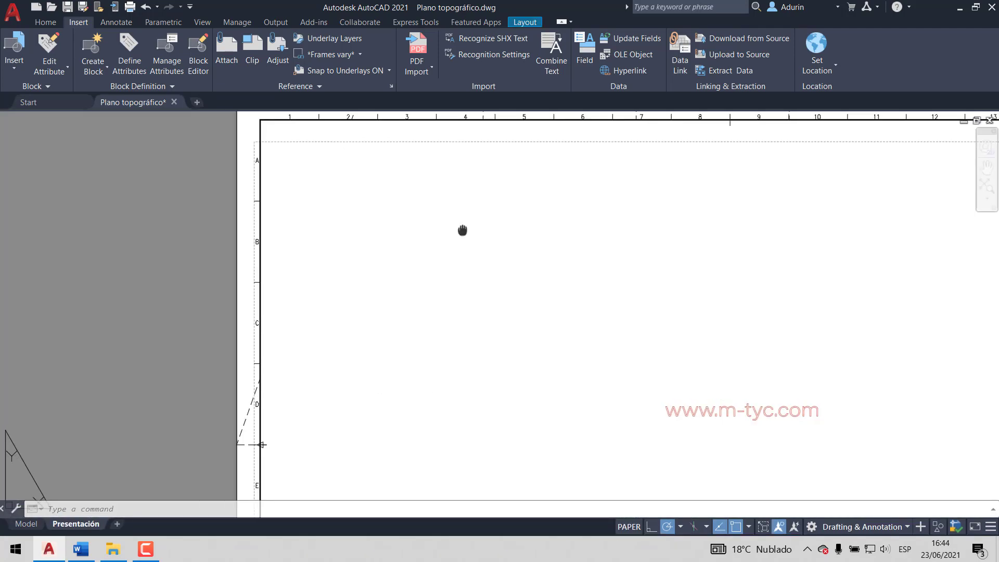
{"action": "mouse_move", "coordinate": [461, 226]}
{"action": "middle_mouse_down"}
{"action": "mouse_move", "coordinate": [353, 281]}
{"action": "mouse_move", "coordinate": [350, 372]}
{"action": "mouse_move", "coordinate": [0, 346]}
{"action": "mouse_move", "coordinate": [99, 123]}
{"action": "mouse_move", "coordinate": [426, 50]}
{"action": "middle_mouse_up"}
{"action": "scroll", "coordinate": [212, 194], "scroll_direction": "up", "scroll_amount": 2}
{"action": "scroll", "coordinate": [138, 292], "scroll_direction": "down", "scroll_amount": 2}
{"action": "scroll", "coordinate": [459, 295], "scroll_direction": "up", "scroll_amount": 2}
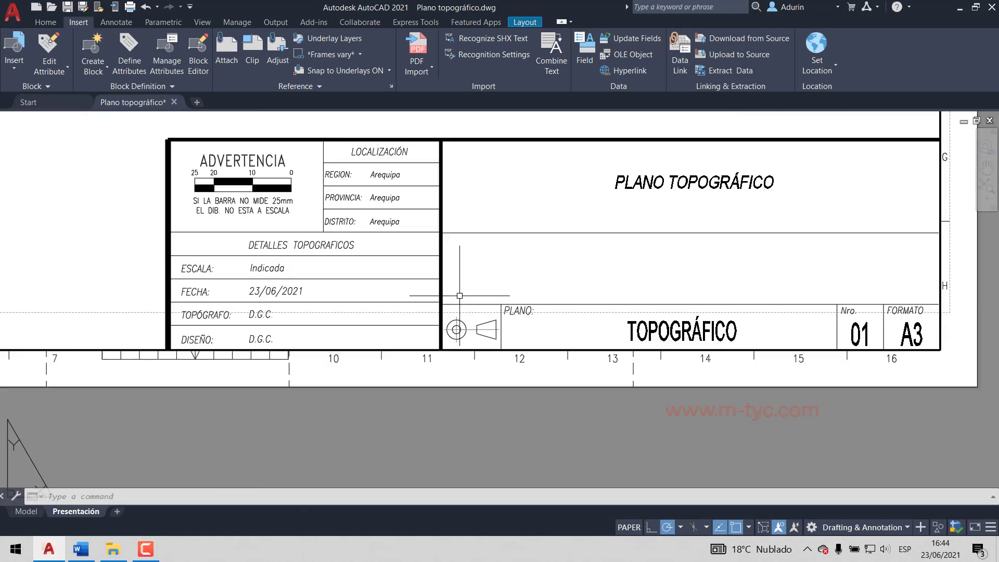
{"action": "scroll", "coordinate": [617, 443], "scroll_direction": "down", "scroll_amount": 6}
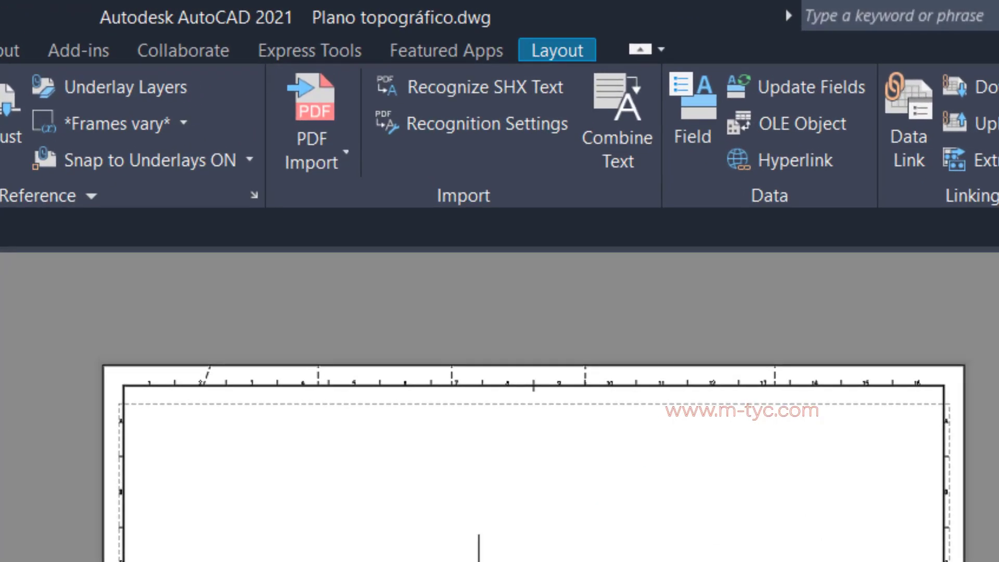
Step: Draw a polygonal viewport around the sheet area left of and above the title block
{"action": "left_click", "coordinate": [561, 52]}
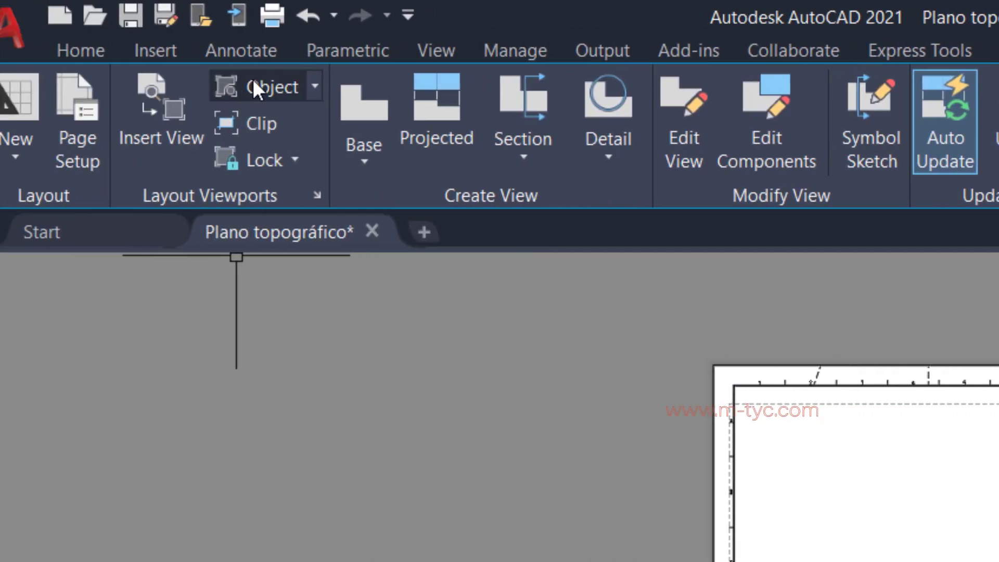
{"action": "left_click", "coordinate": [337, 86]}
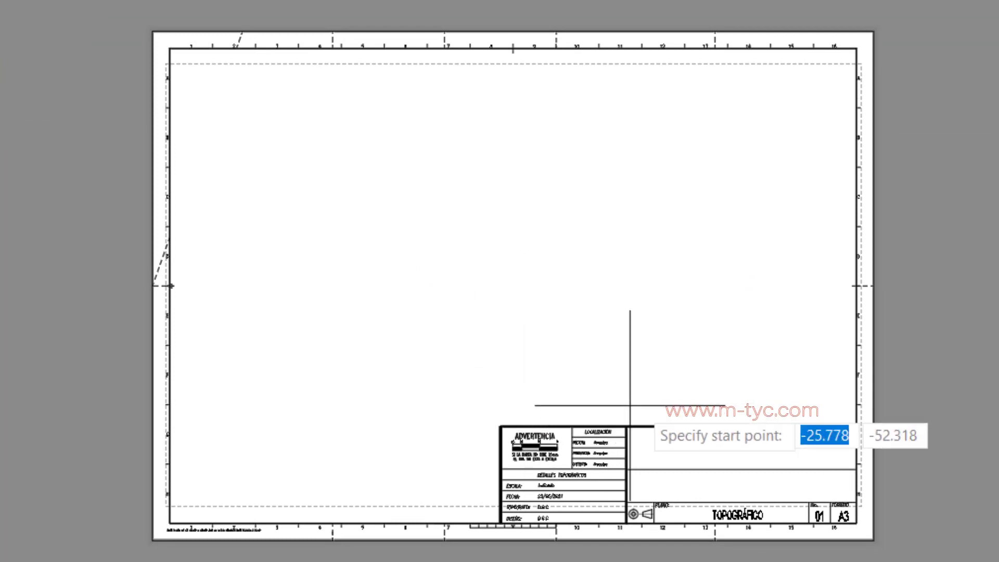
{"action": "left_click", "coordinate": [626, 425]}
{"action": "left_click", "coordinate": [627, 48]}
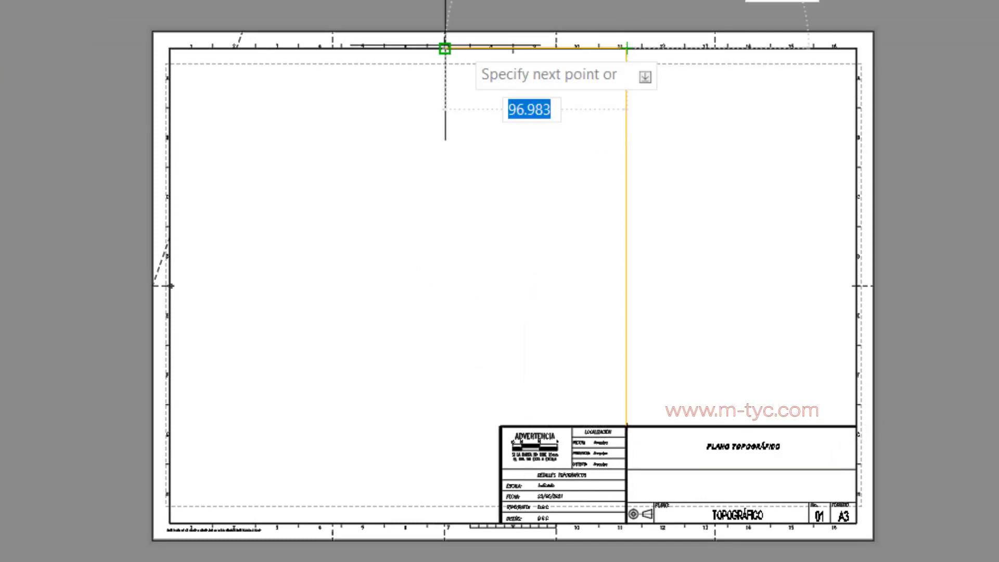
{"action": "left_click", "coordinate": [170, 48]}
{"action": "left_click", "coordinate": [168, 532]}
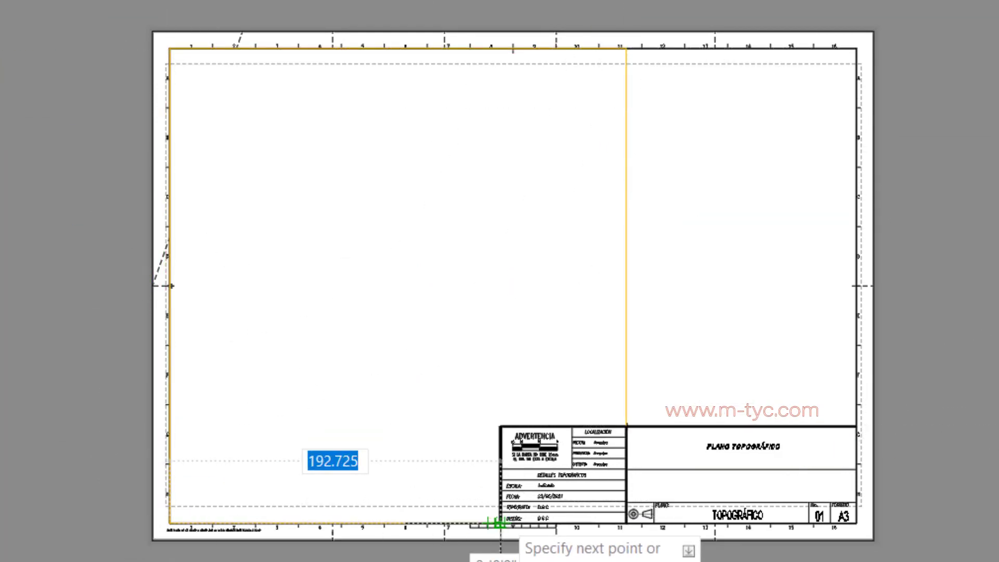
{"action": "left_click", "coordinate": [501, 523]}
{"action": "left_click", "coordinate": [500, 425]}
{"action": "left_click", "coordinate": [627, 426]}
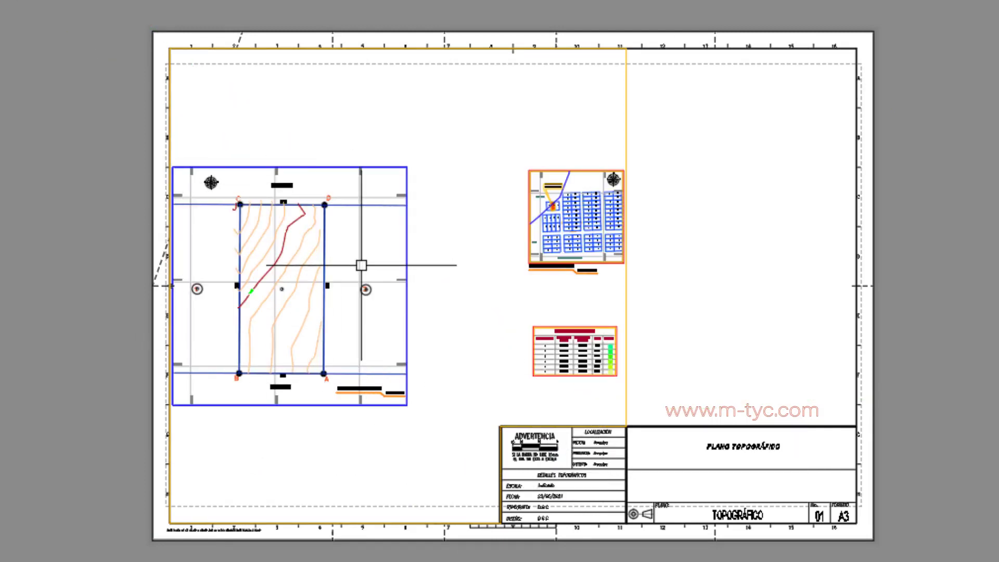
Step: Pan and zoom the large viewport so the contour plan with corners A–D fills it
{"action": "double_click", "coordinate": [439, 281]}
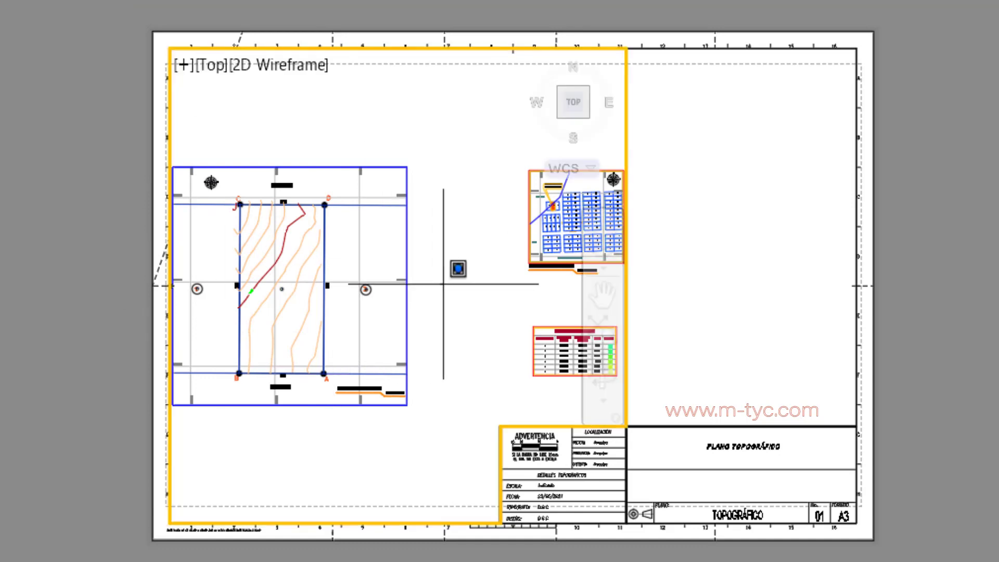
{"action": "middle_click_drag", "start_coordinate": [434, 268], "coordinate": [438, 269]}
{"action": "scroll", "coordinate": [499, 260], "scroll_direction": "up", "scroll_amount": 2}
{"action": "mouse_move", "coordinate": [499, 261]}
{"action": "middle_mouse_down"}
{"action": "mouse_move", "coordinate": [519, 263]}
{"action": "mouse_move", "coordinate": [540, 339]}
{"action": "middle_mouse_up"}
{"action": "scroll", "coordinate": [519, 263], "scroll_direction": "up", "scroll_amount": 2}
{"action": "double_click", "coordinate": [731, 304]}
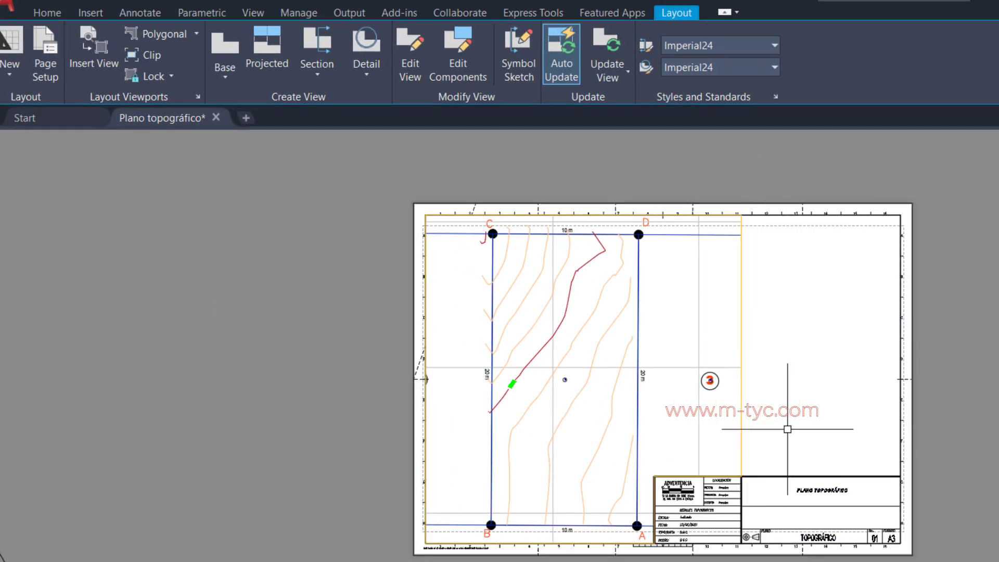
Step: Create a rectangular viewport at the top right and frame the location map in it
{"action": "left_click", "coordinate": [196, 34]}
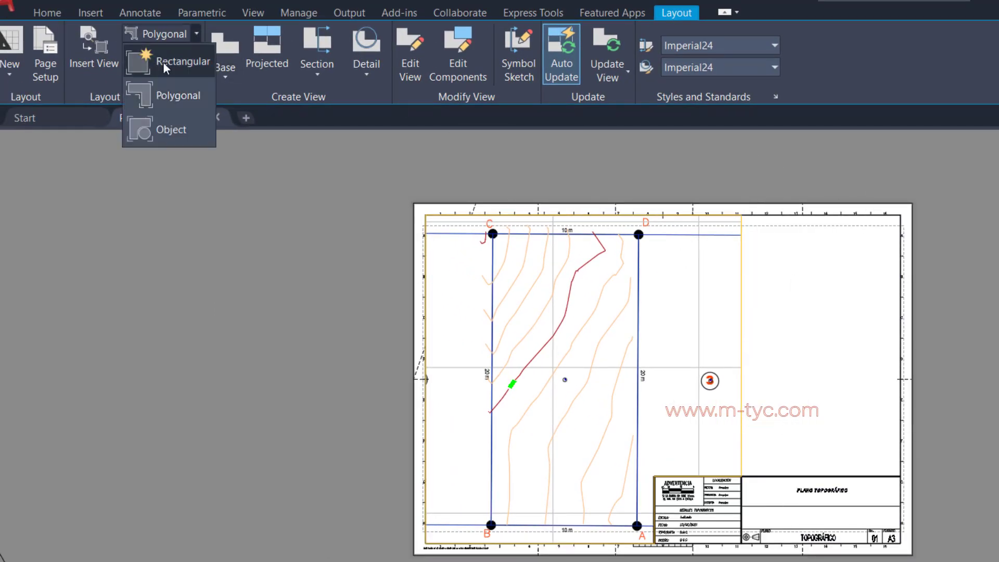
{"action": "left_click", "coordinate": [163, 61]}
{"action": "left_click", "coordinate": [741, 215]}
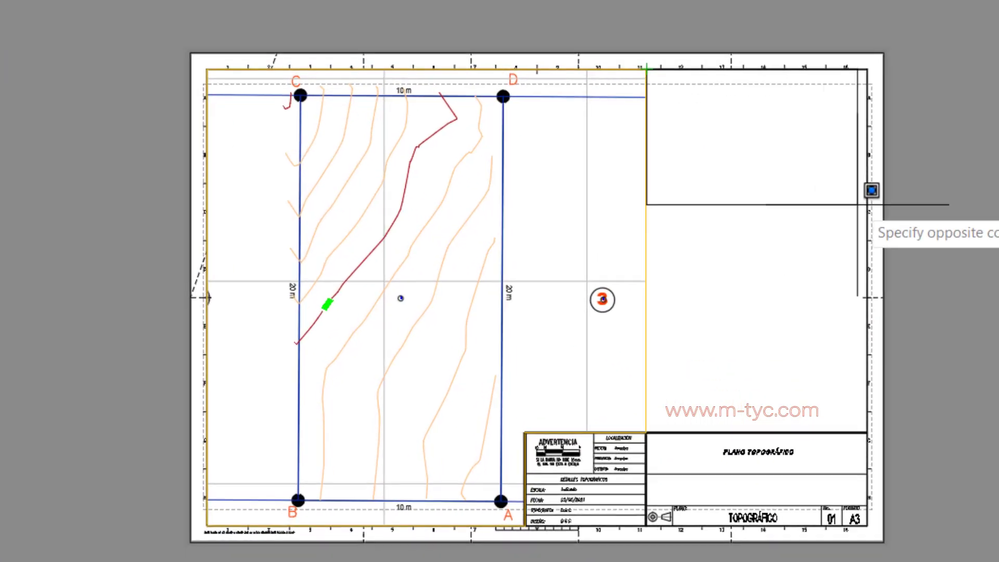
{"action": "left_click", "coordinate": [860, 207]}
{"action": "double_click", "coordinate": [738, 130]}
{"action": "middle_click_drag", "start_coordinate": [738, 130], "coordinate": [701, 161]}
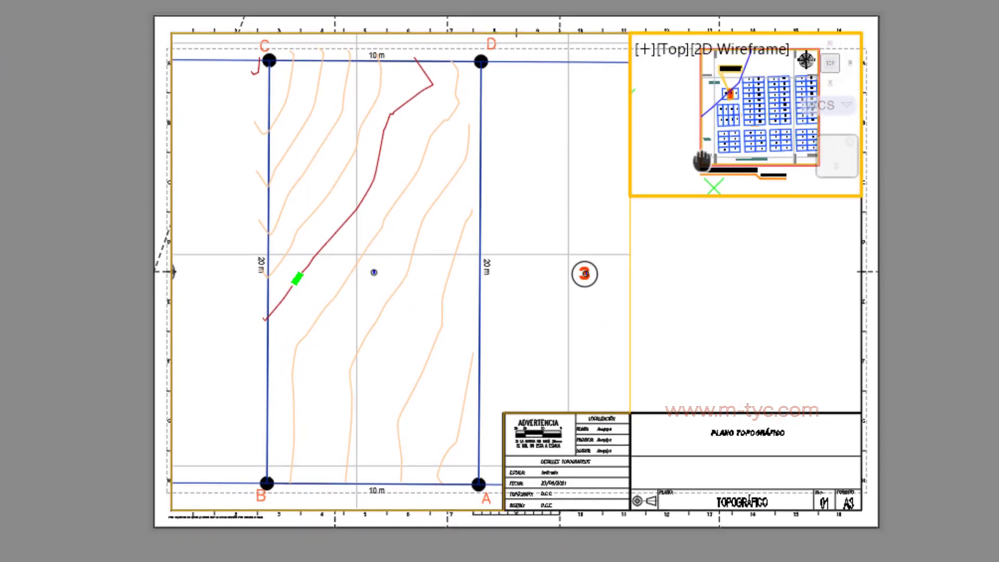
{"action": "scroll", "coordinate": [749, 156], "scroll_direction": "up", "scroll_amount": 2}
{"action": "scroll", "coordinate": [749, 156], "scroll_direction": "up", "scroll_amount": 2}
{"action": "double_click", "coordinate": [755, 195]}
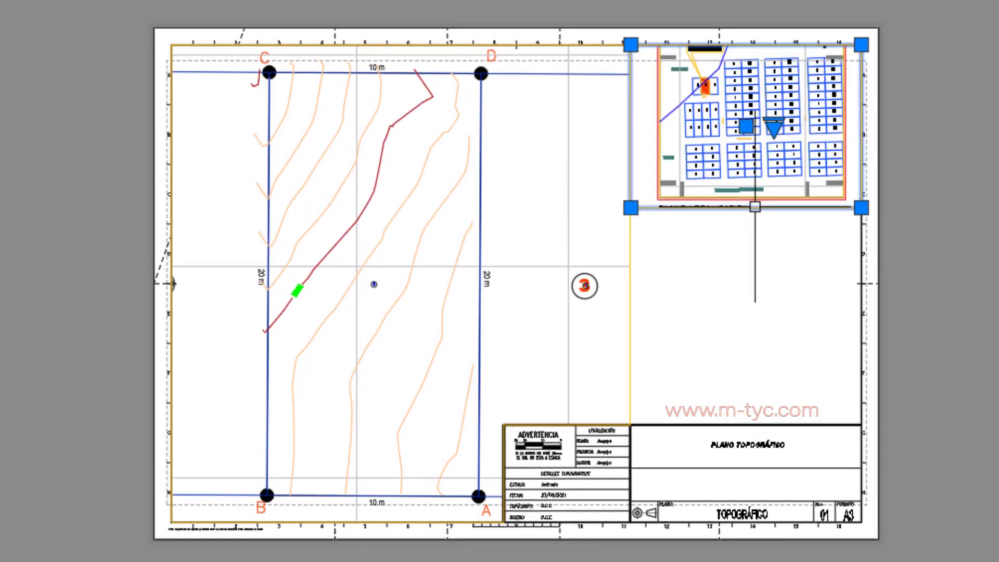
Step: Stretch the location-map viewport's bottom-right grip downward to enlarge it
{"action": "left_click", "coordinate": [861, 207]}
{"action": "left_click", "coordinate": [858, 245]}
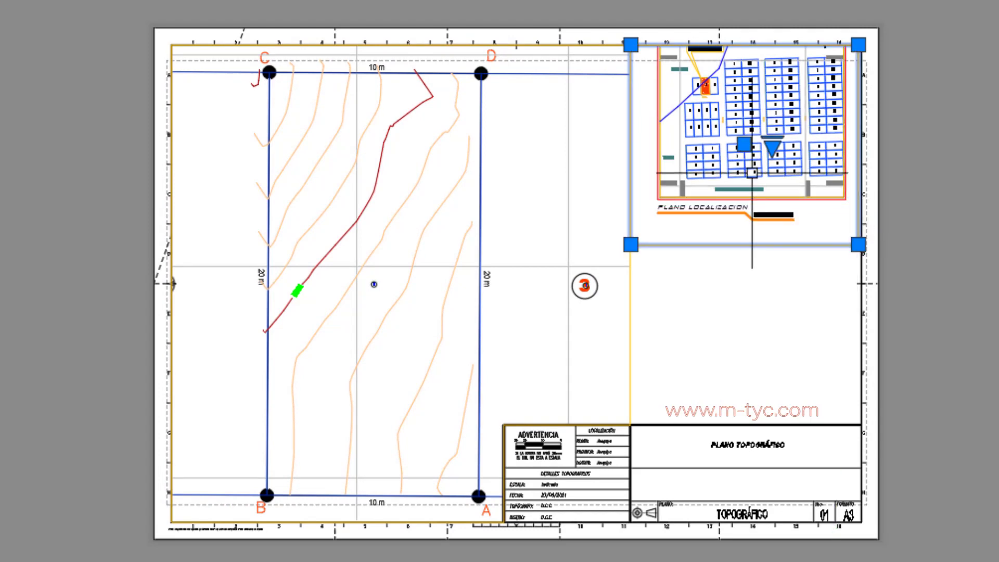
{"action": "double_click", "coordinate": [752, 173]}
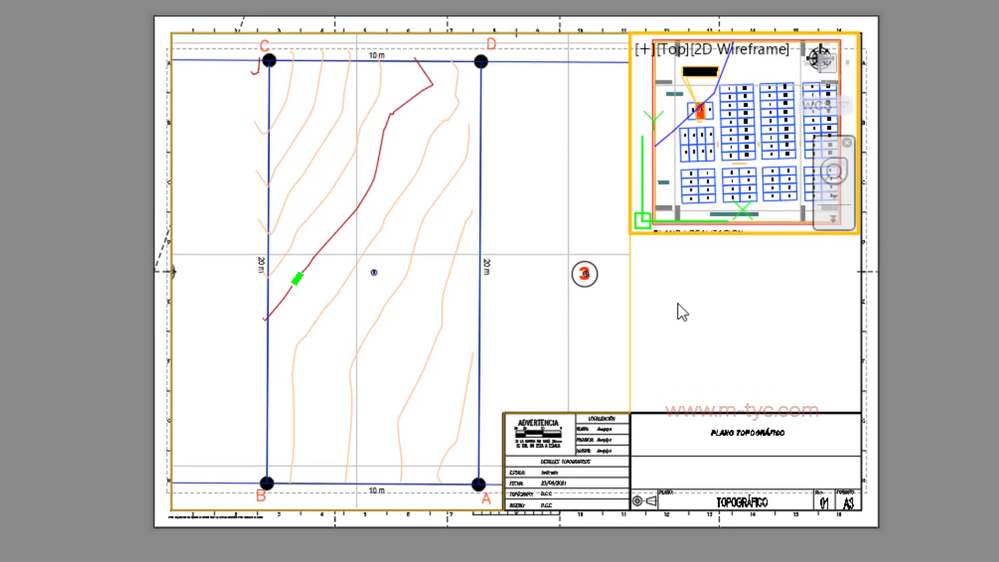
{"action": "double_click", "coordinate": [677, 303]}
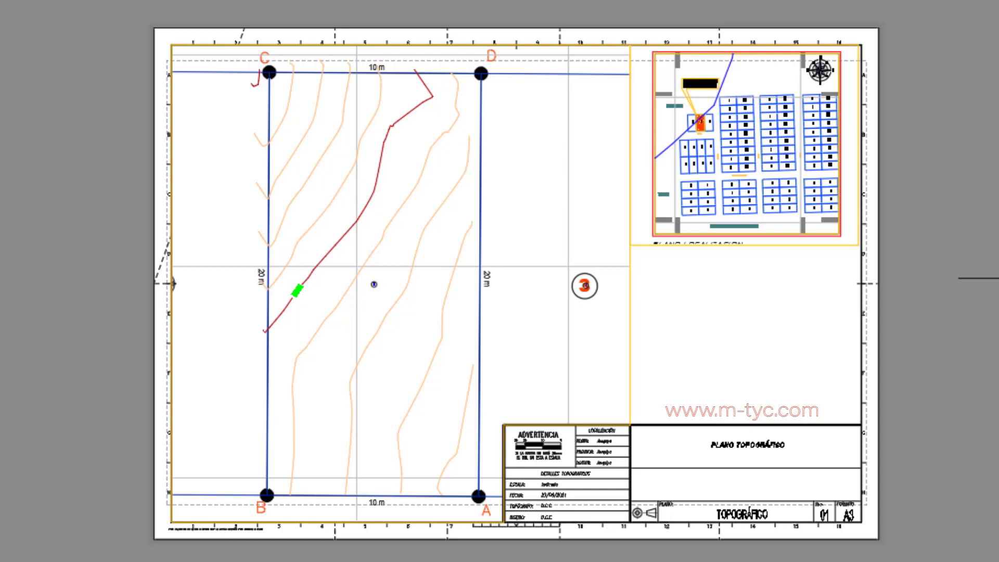
Step: Draw a rectangle below the location map with RECTANG
{"action": "type", "text": "rec"}
{"action": "key", "text": "Return"}
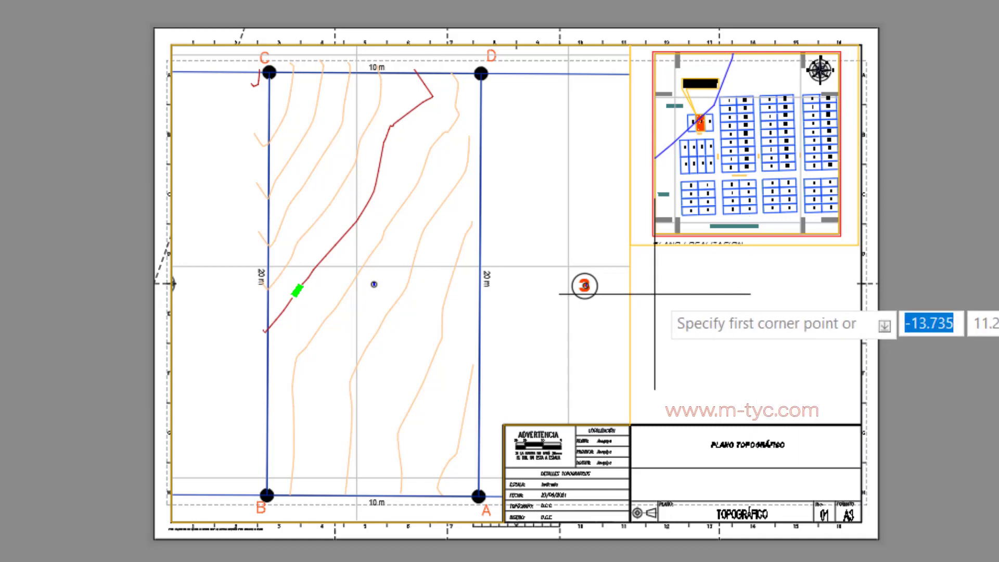
{"action": "left_click", "coordinate": [658, 281]}
{"action": "left_click", "coordinate": [842, 388]}
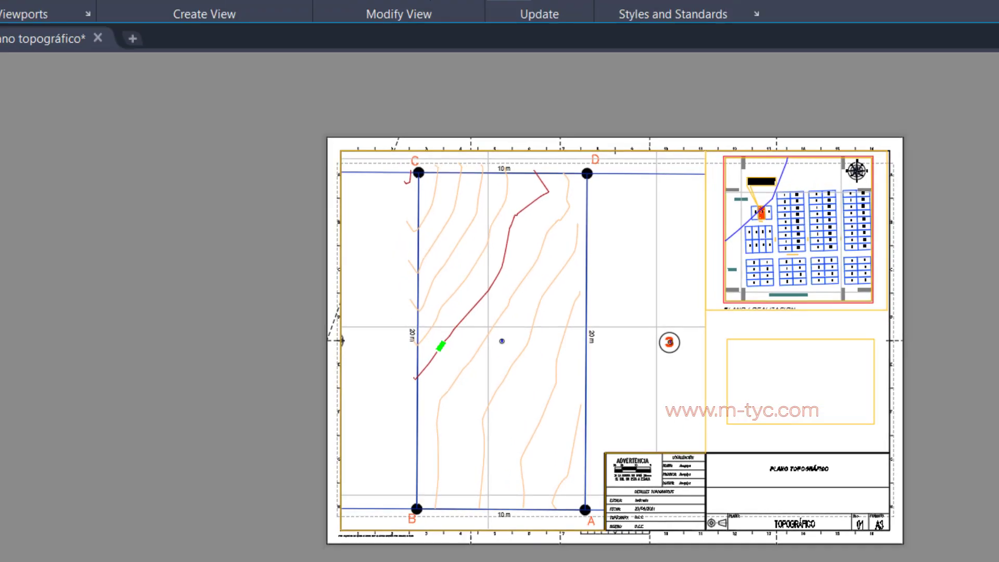
Step: Convert the rectangle into a viewport and zoom it onto the OROGRAFIA TERRENO table
{"action": "left_click", "coordinate": [197, 16]}
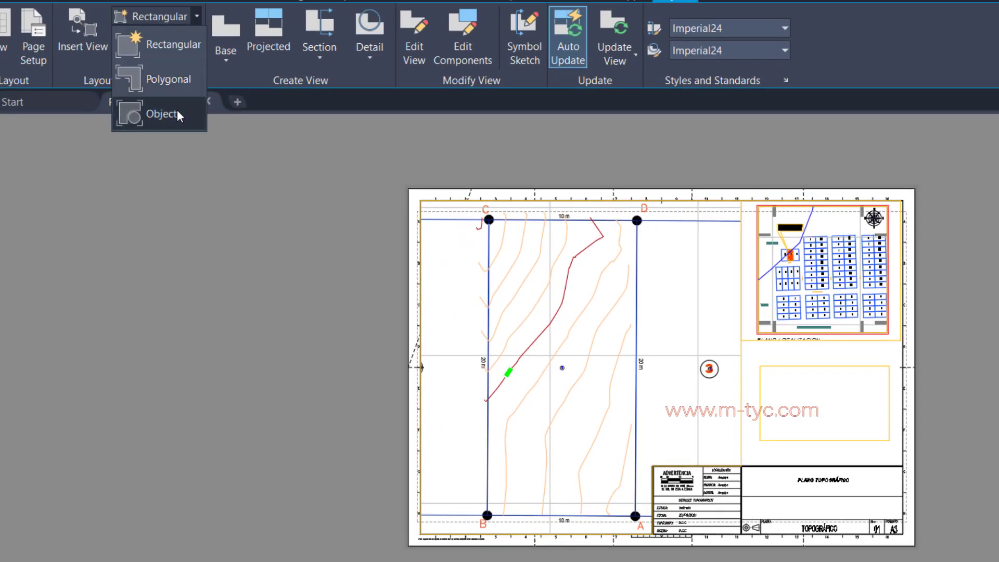
{"action": "left_click", "coordinate": [177, 111]}
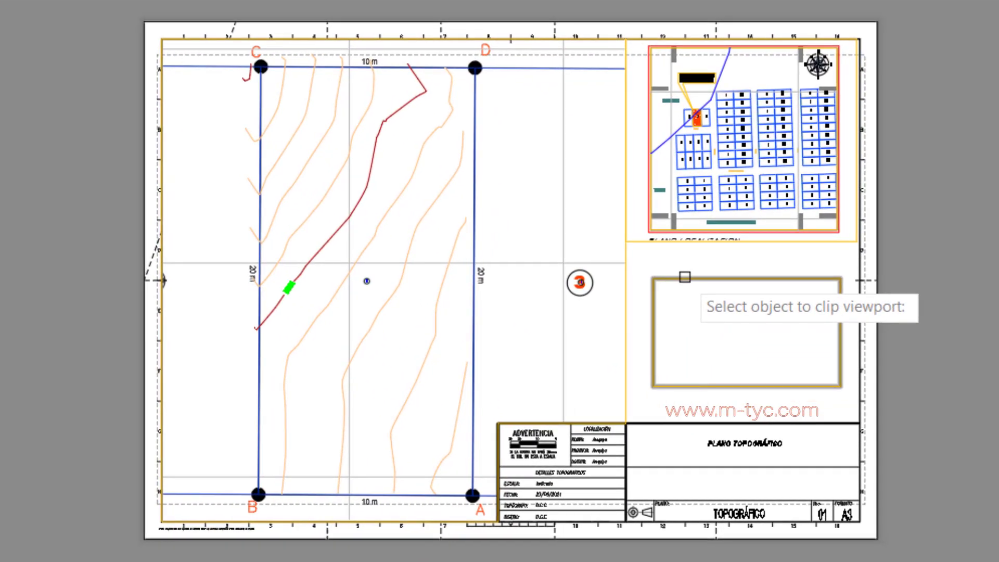
{"action": "left_click", "coordinate": [685, 277]}
{"action": "double_click", "coordinate": [801, 348]}
{"action": "scroll", "coordinate": [806, 353], "scroll_direction": "up", "scroll_amount": 3}
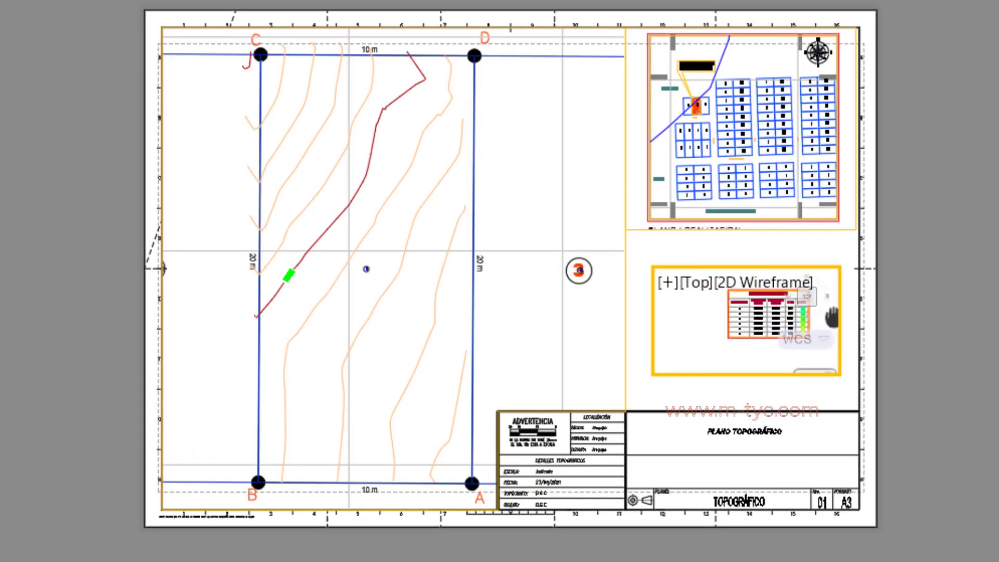
{"action": "scroll", "coordinate": [806, 356], "scroll_direction": "up", "scroll_amount": 2}
{"action": "double_click", "coordinate": [959, 469]}
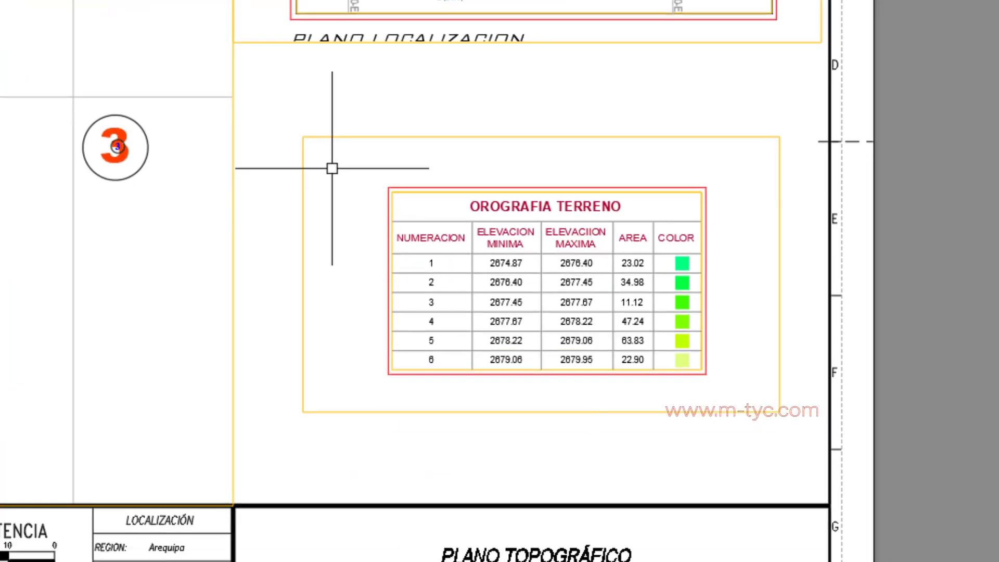
Step: Drag the table viewport's corners in so it hugs the OROGRAFIA TERRENO table
{"action": "left_click", "coordinate": [303, 168]}
{"action": "left_click_drag", "start_coordinate": [303, 137], "coordinate": [389, 186]}
{"action": "left_click_drag", "start_coordinate": [779, 137], "coordinate": [705, 186]}
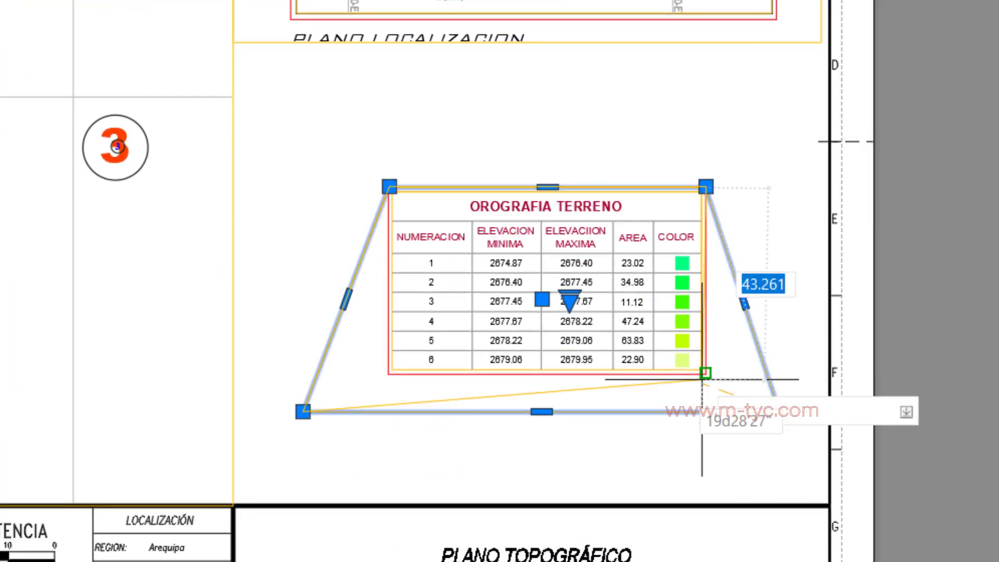
{"action": "left_click_drag", "start_coordinate": [779, 412], "coordinate": [706, 373]}
{"action": "left_click", "coordinate": [389, 374]}
{"action": "left_click", "coordinate": [820, 390]}
{"action": "key", "text": "Escape"}
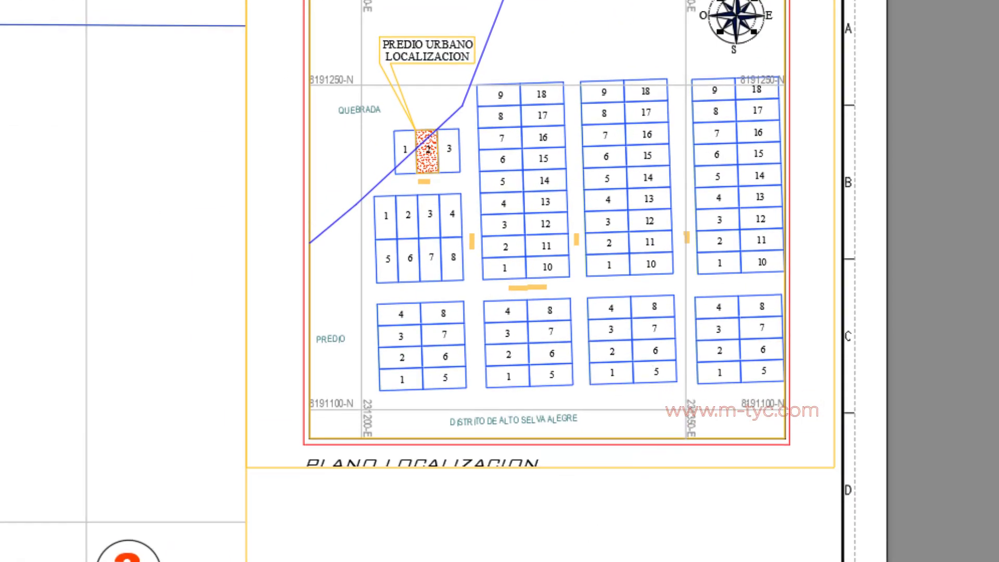
Step: Extend the location-map viewport downward to reveal its title and 1/2000 scale
{"action": "left_click", "coordinate": [832, 467]}
{"action": "left_click", "coordinate": [834, 467]}
{"action": "left_click", "coordinate": [834, 520]}
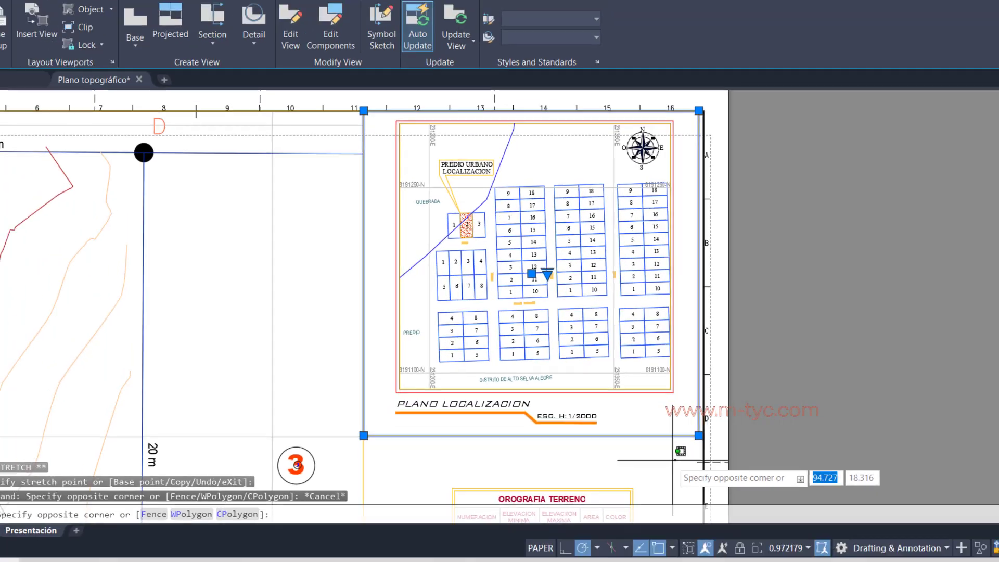
{"action": "key", "text": "Escape"}
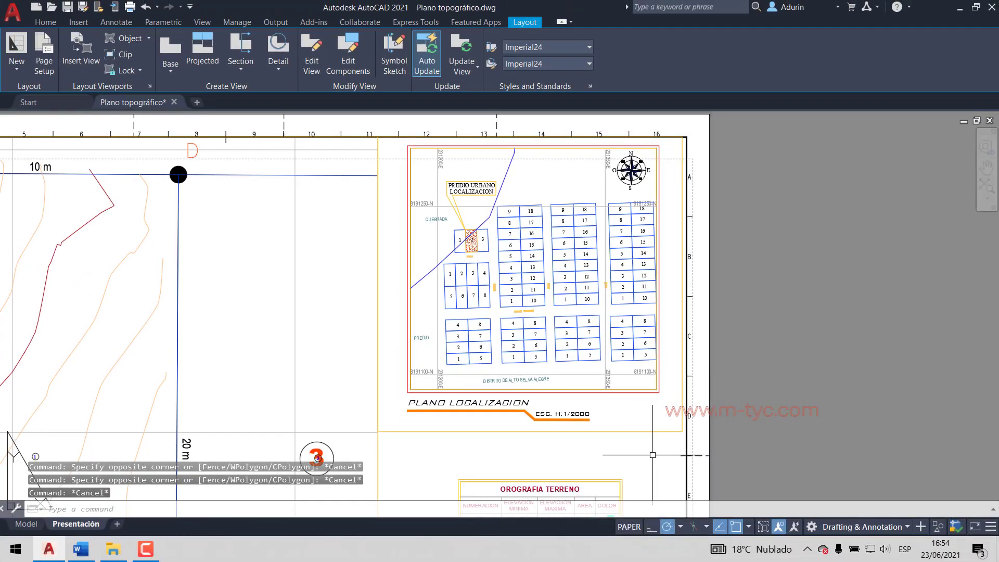
{"action": "scroll", "coordinate": [653, 454], "scroll_direction": "down", "scroll_amount": 2}
{"action": "scroll", "coordinate": [603, 359], "scroll_direction": "down", "scroll_amount": 2}
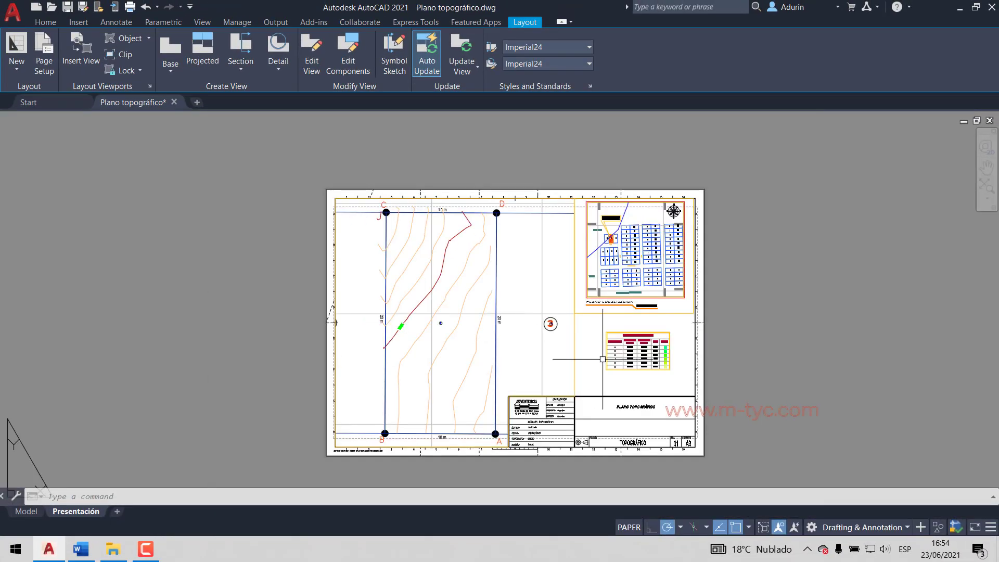
{"action": "scroll", "coordinate": [603, 358], "scroll_direction": "up", "scroll_amount": 5}
{"action": "scroll", "coordinate": [596, 391], "scroll_direction": "down", "scroll_amount": 3}
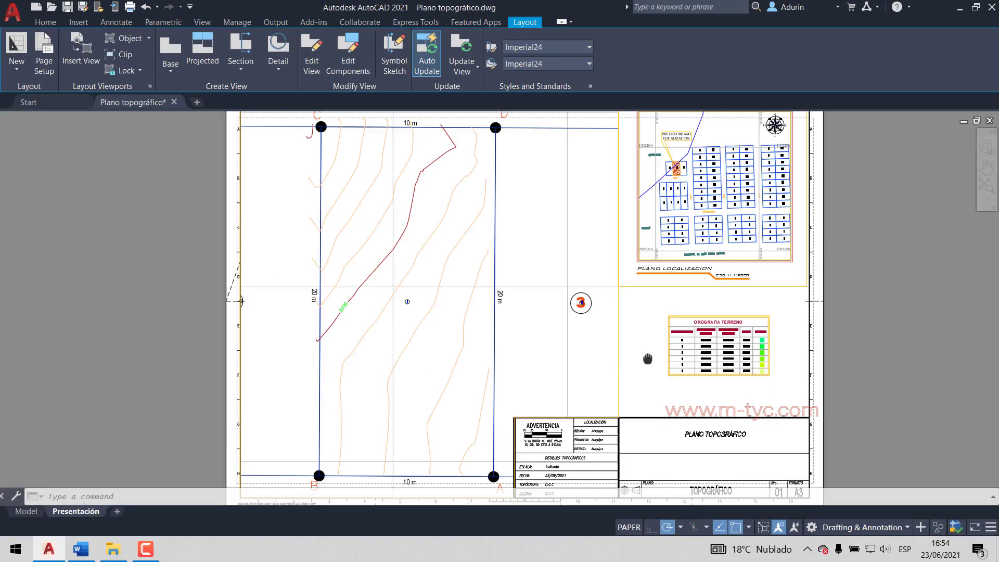
{"action": "scroll", "coordinate": [499, 299], "scroll_direction": "up", "scroll_amount": 2}
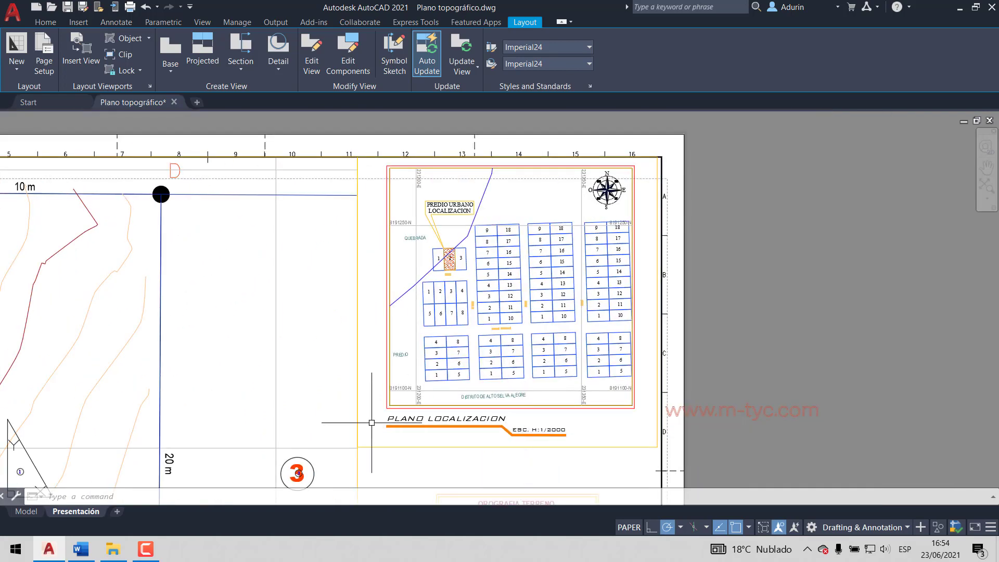
{"action": "scroll", "coordinate": [371, 422], "scroll_direction": "down", "scroll_amount": 3}
{"action": "scroll", "coordinate": [458, 367], "scroll_direction": "up", "scroll_amount": 2}
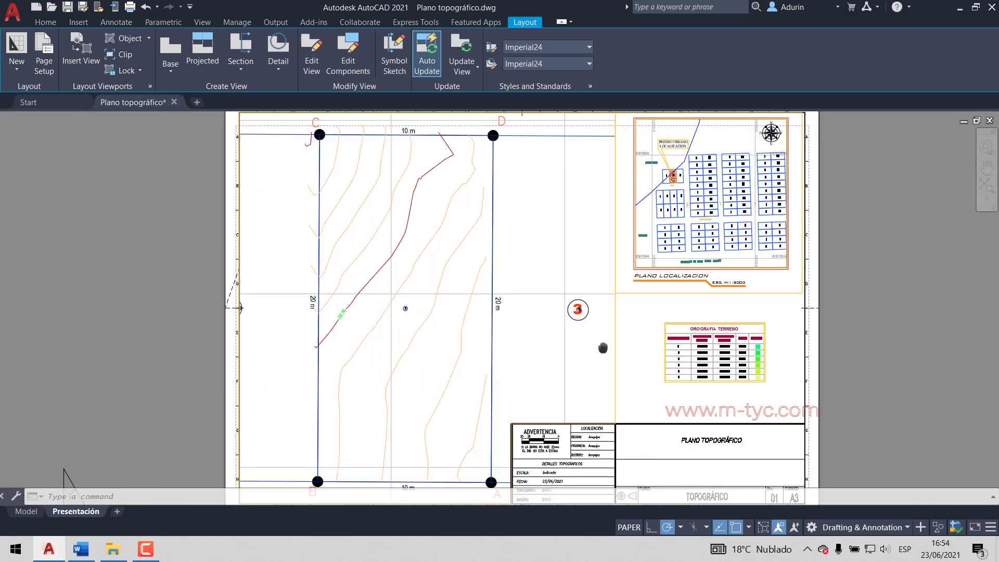
{"action": "scroll", "coordinate": [558, 276], "scroll_direction": "down", "scroll_amount": 2}
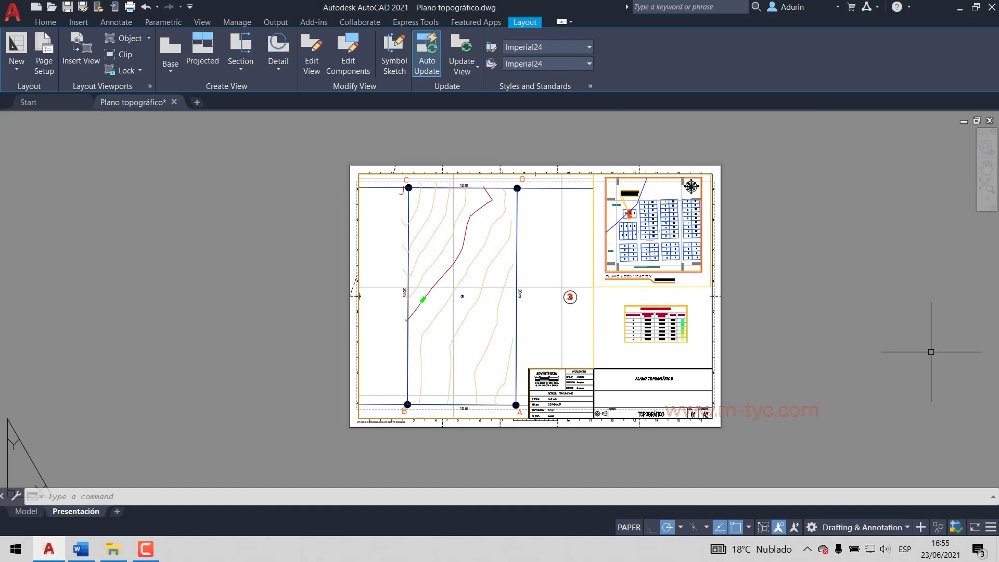